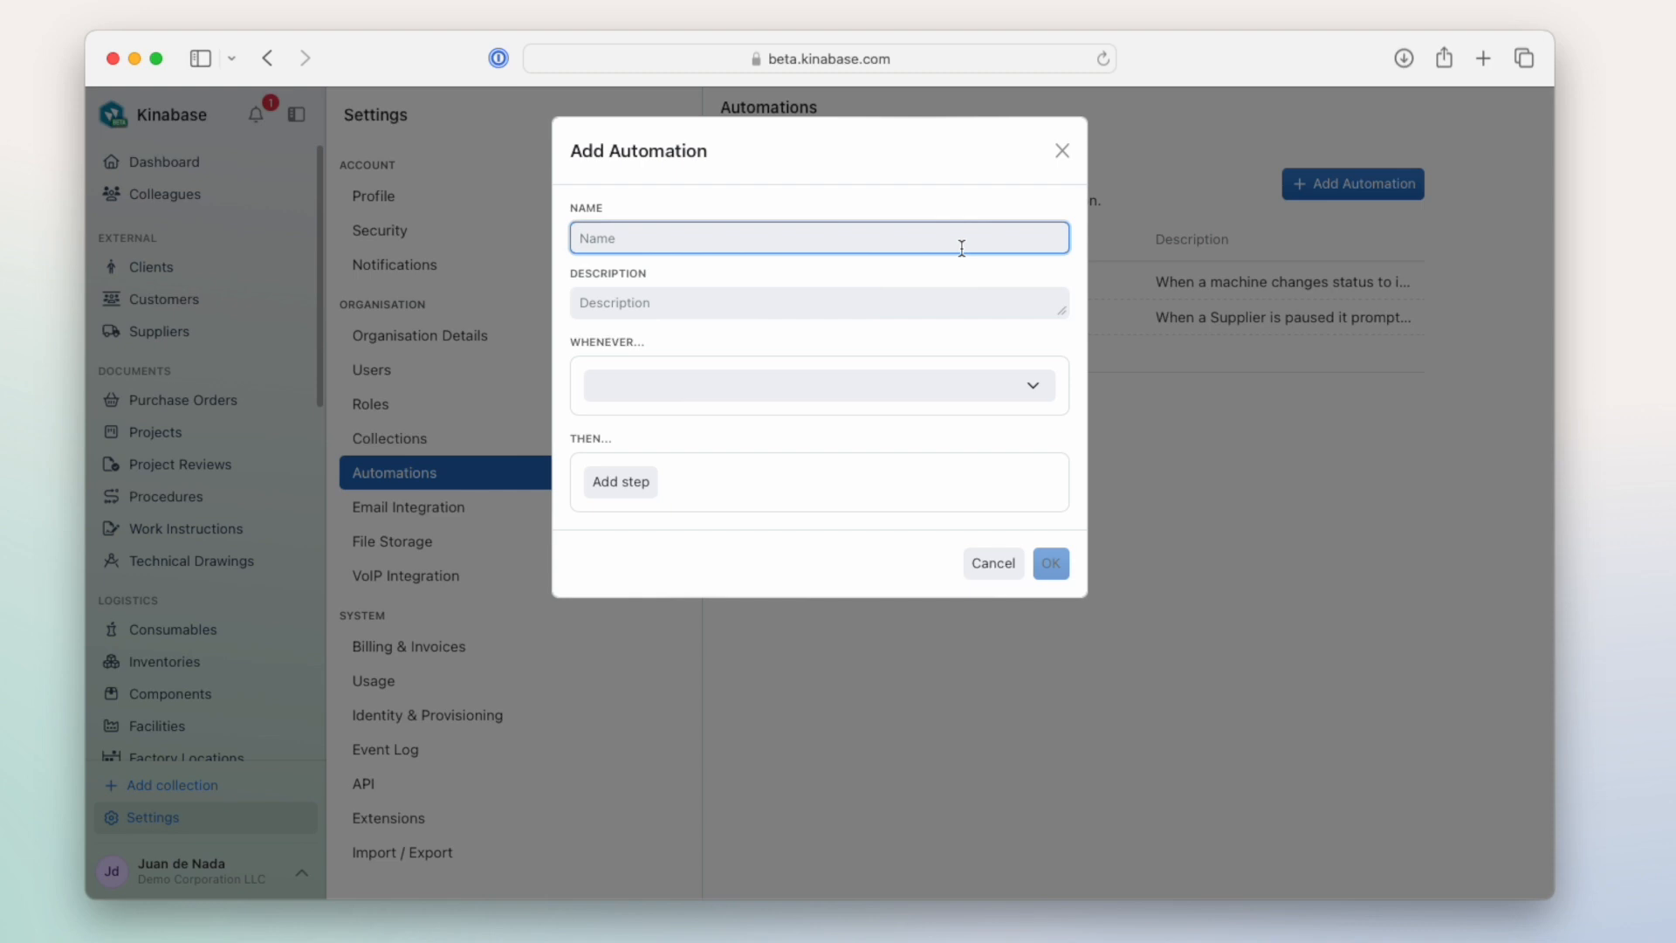
# - Name the new automation Project Review
pyautogui.write('Project Review')
# - Set the automation to trigger whenever a project changes stage from Draft Complete to Under Review
pyautogui.click(941, 383)
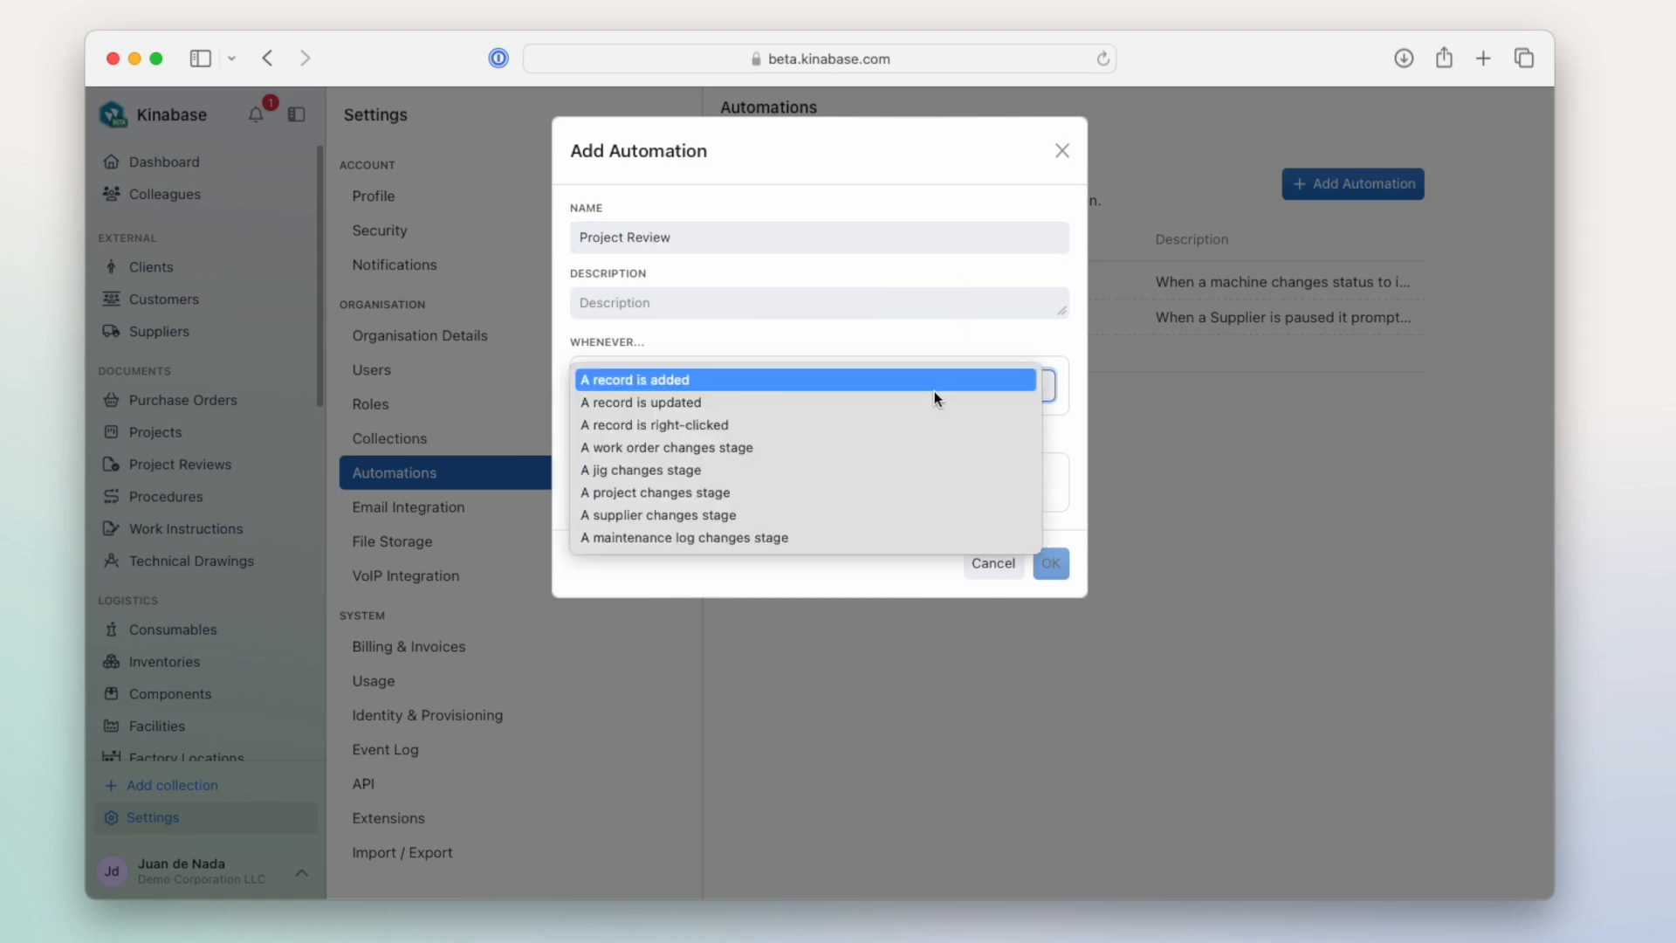
pyautogui.click(915, 491)
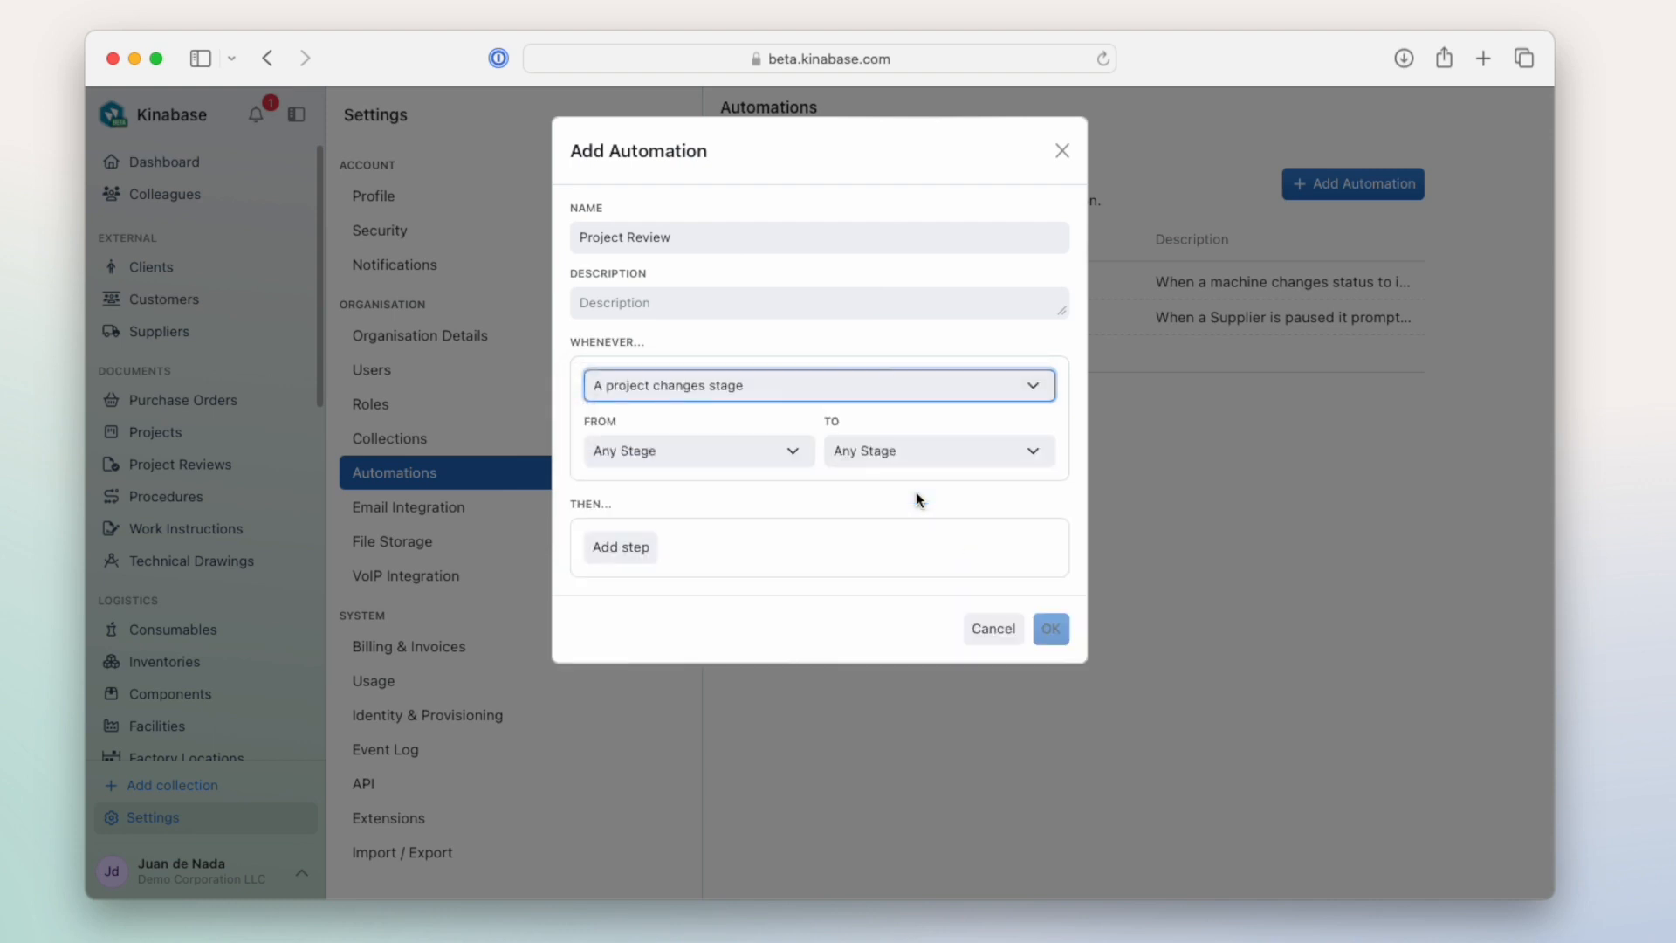
pyautogui.click(792, 461)
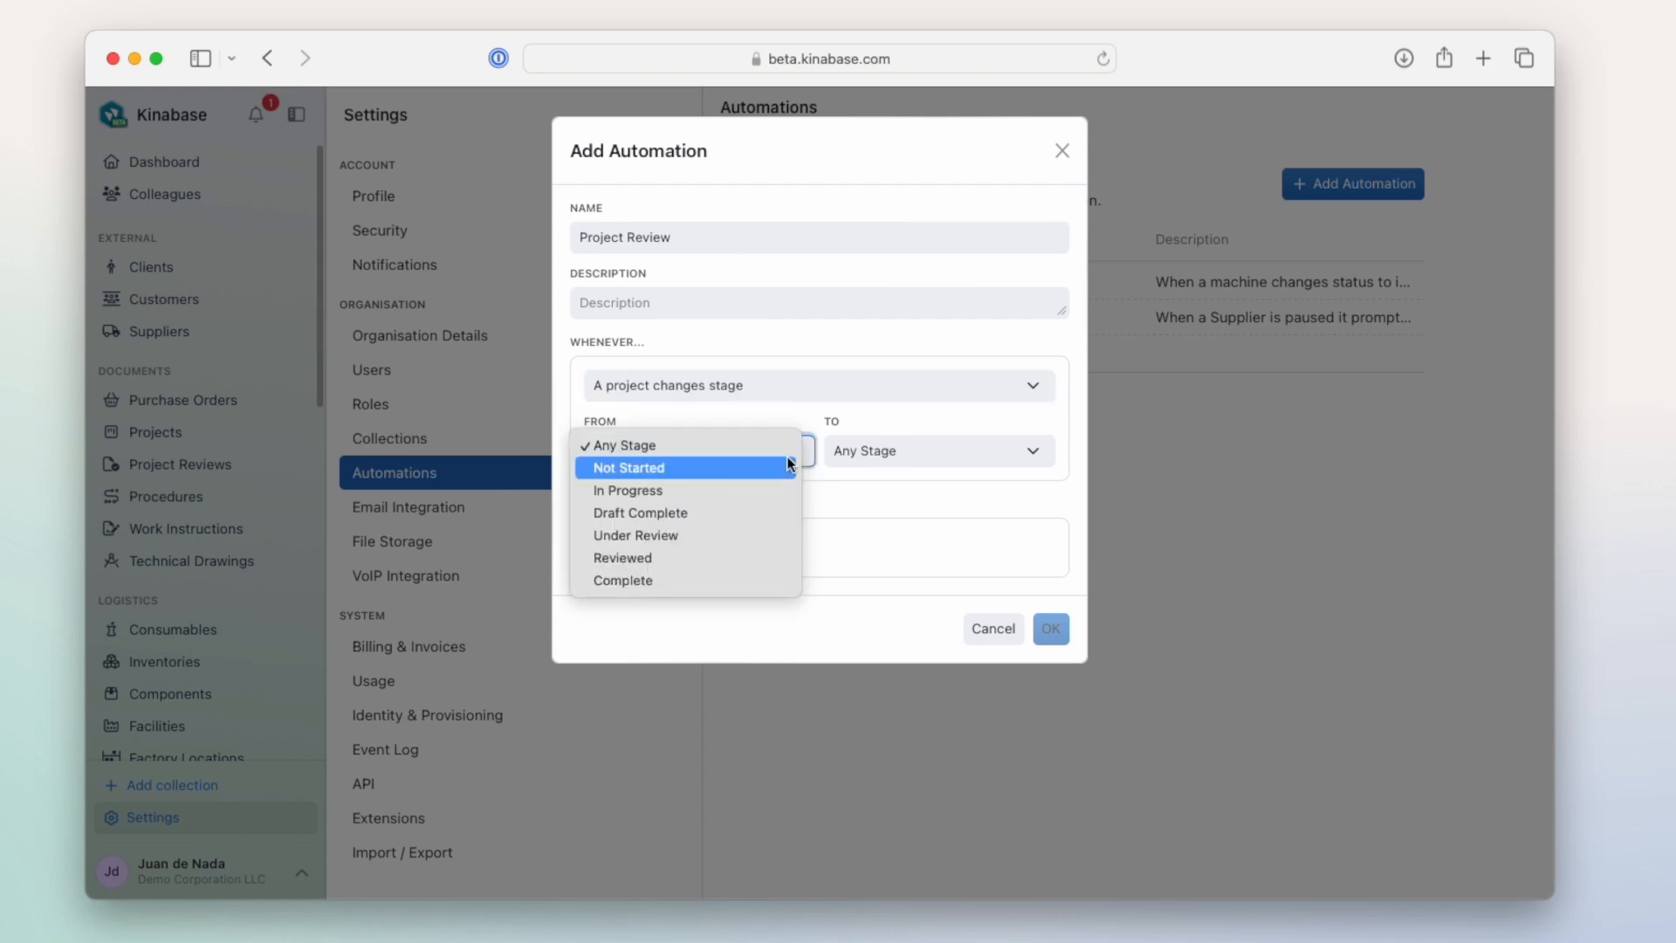
pyautogui.click(763, 511)
pyautogui.click(880, 463)
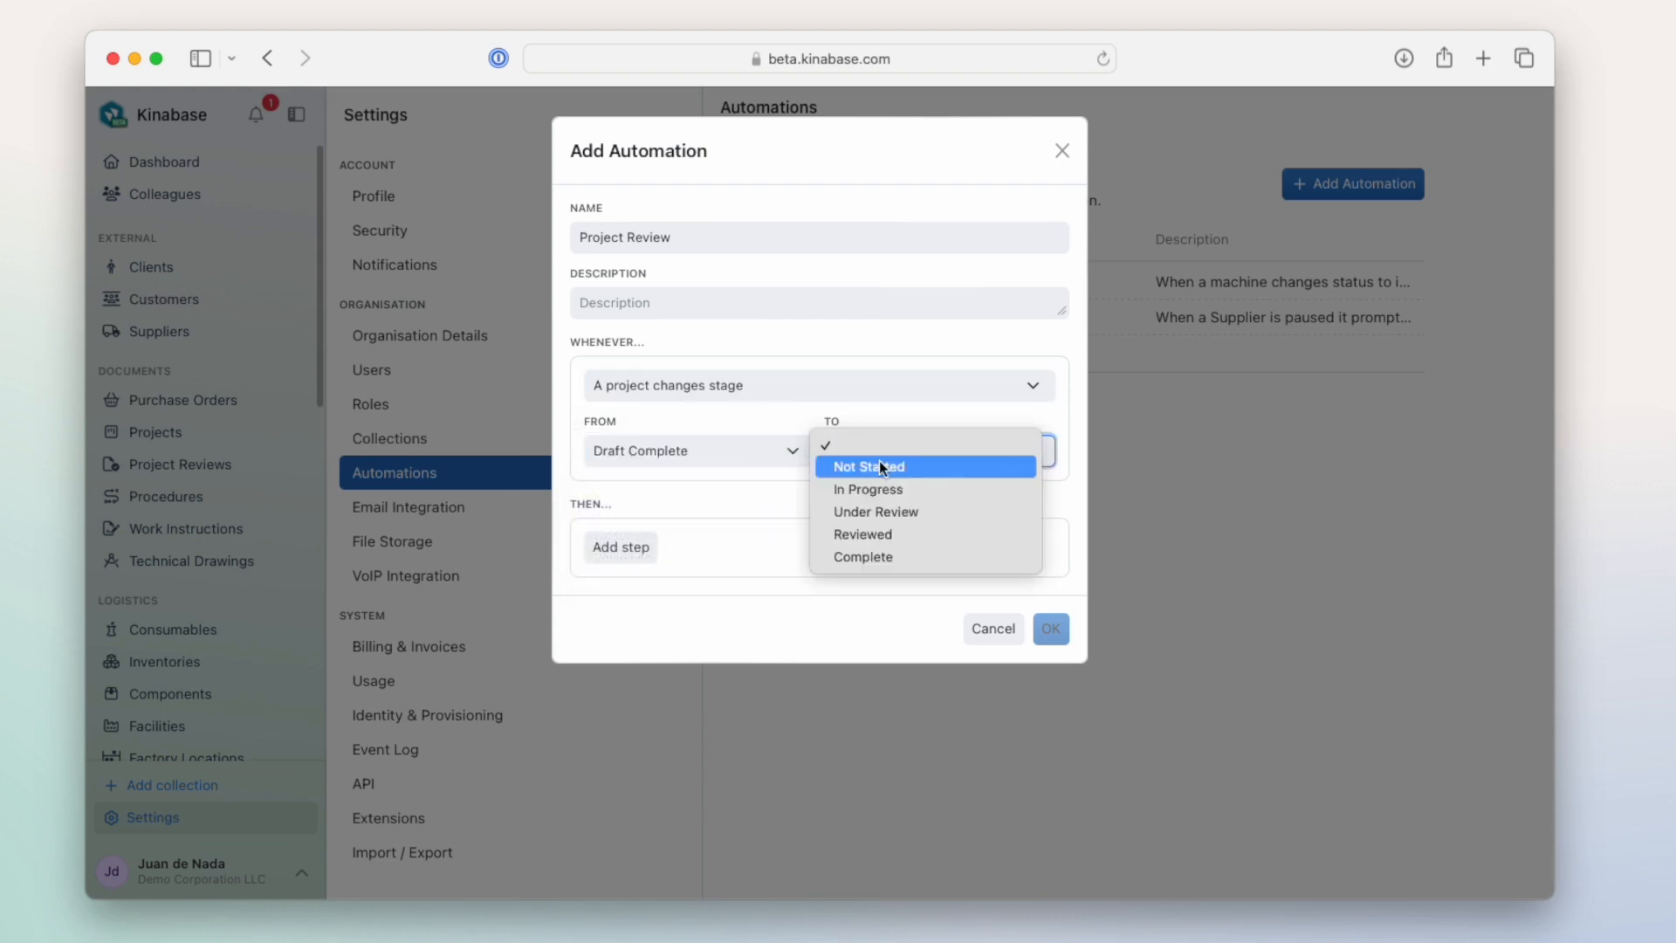
pyautogui.click(873, 514)
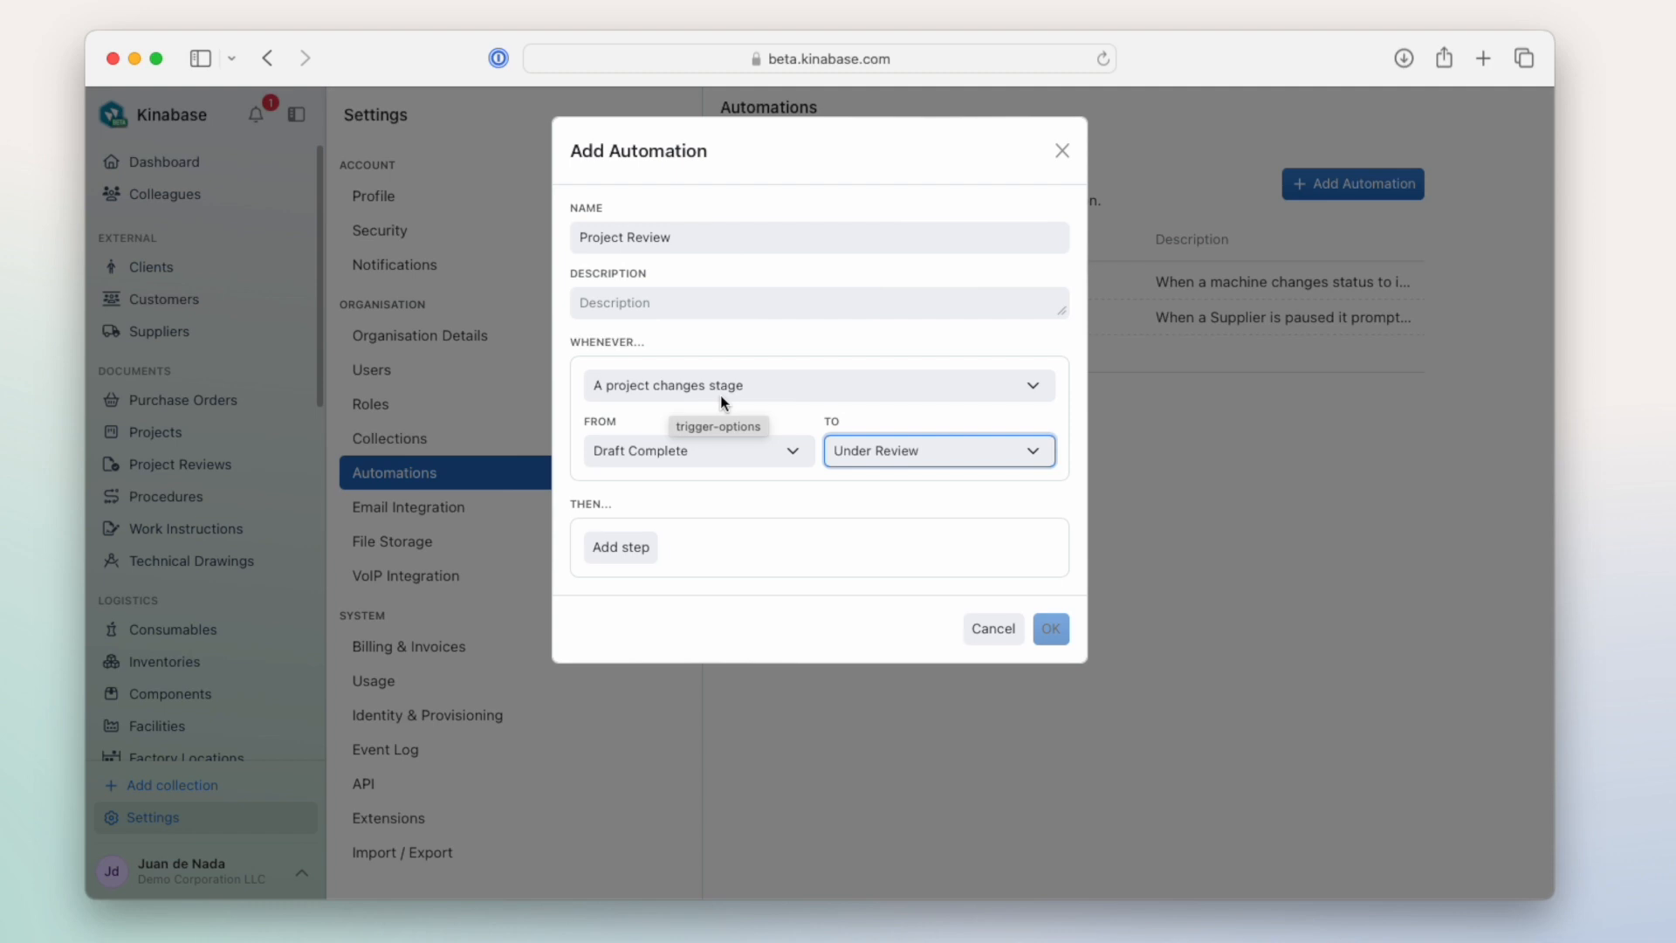
# - Enter the automation's description as "Keep on top of project reviews"
pyautogui.click(661, 303)
pyautogui.write('Keep on top of ')
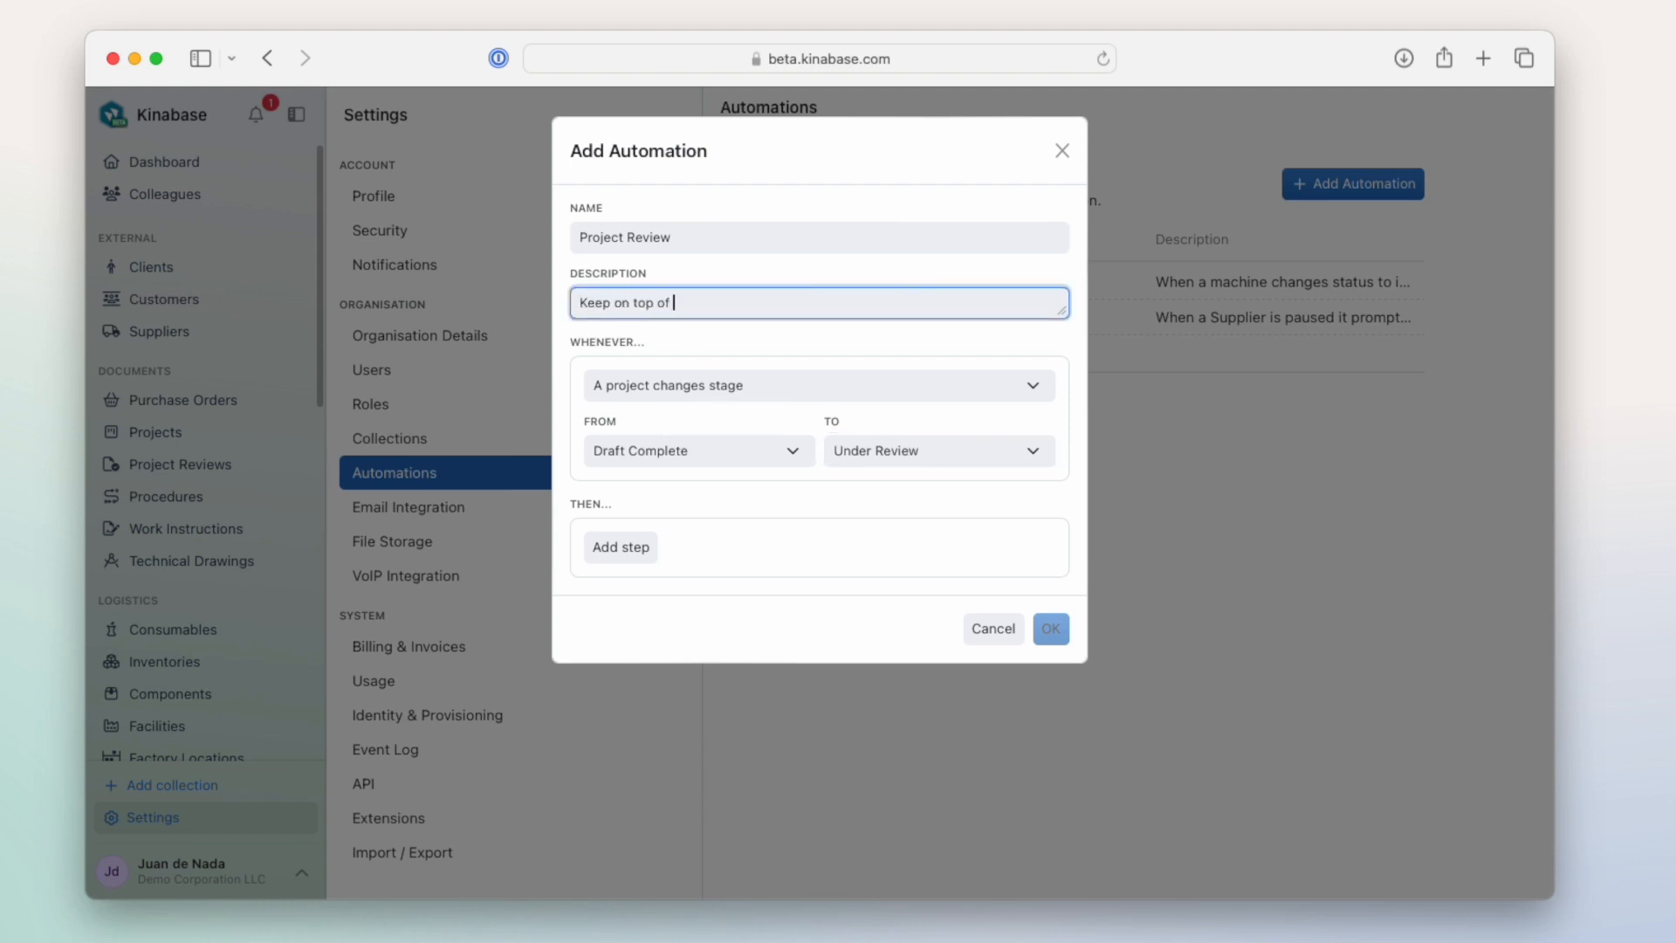
pyautogui.write('project reviews')
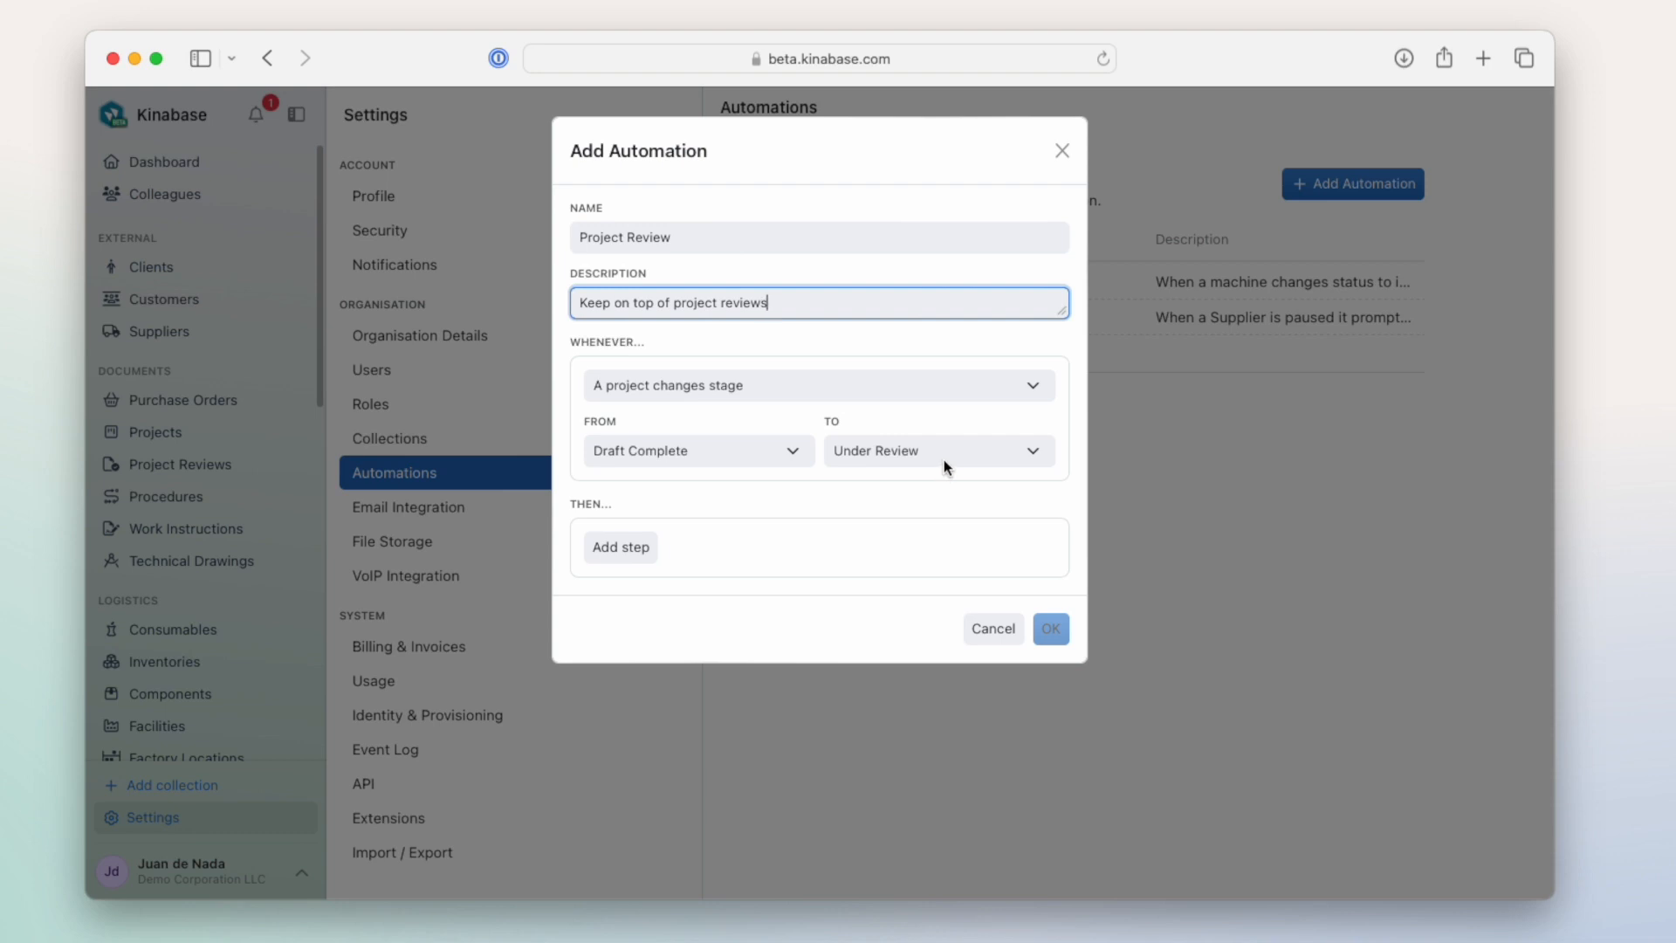
# - Add a step that adds a task named "Please review this project" and assign it to the second user listed below Nobody
pyautogui.click(636, 554)
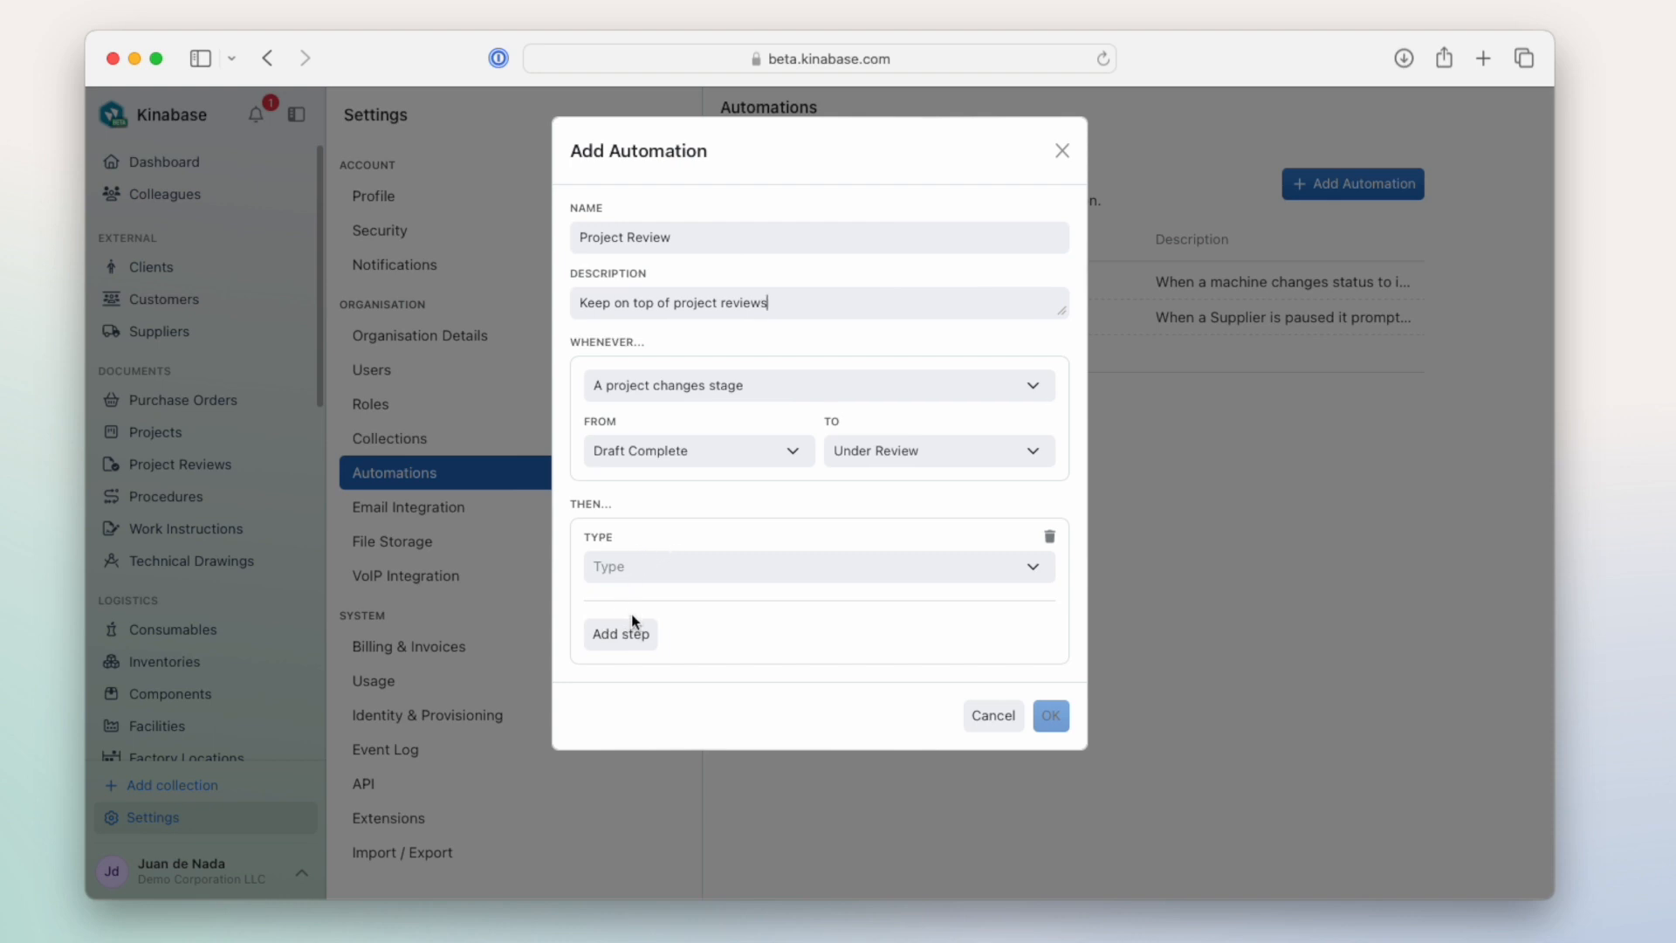
pyautogui.click(1032, 573)
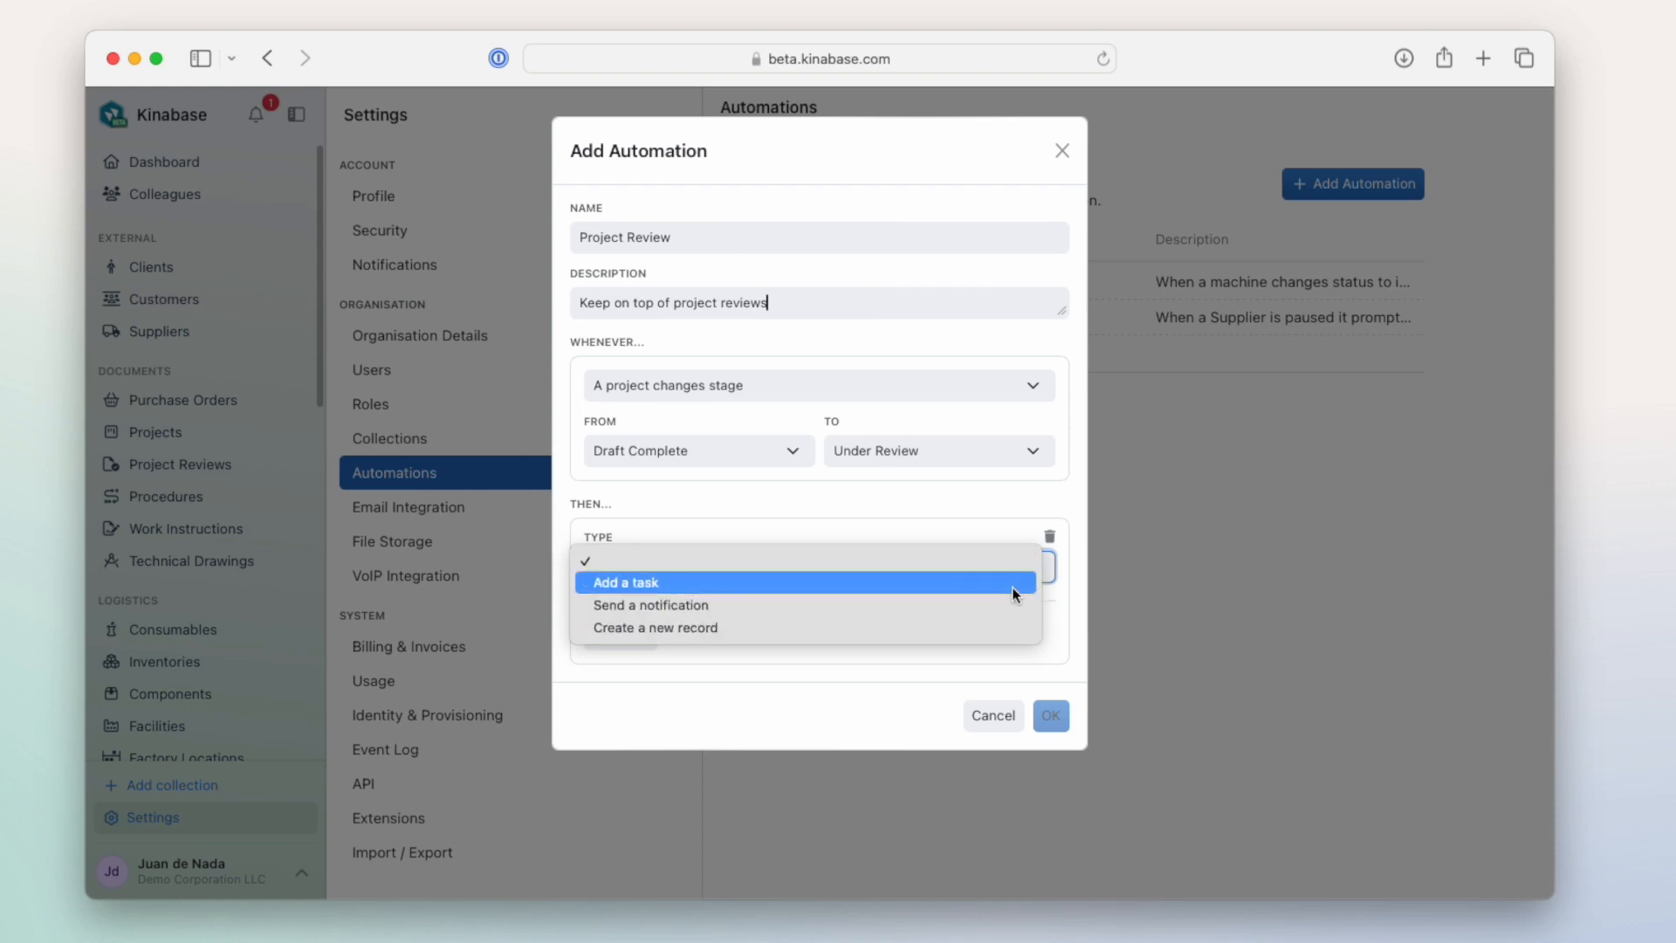
pyautogui.click(1013, 584)
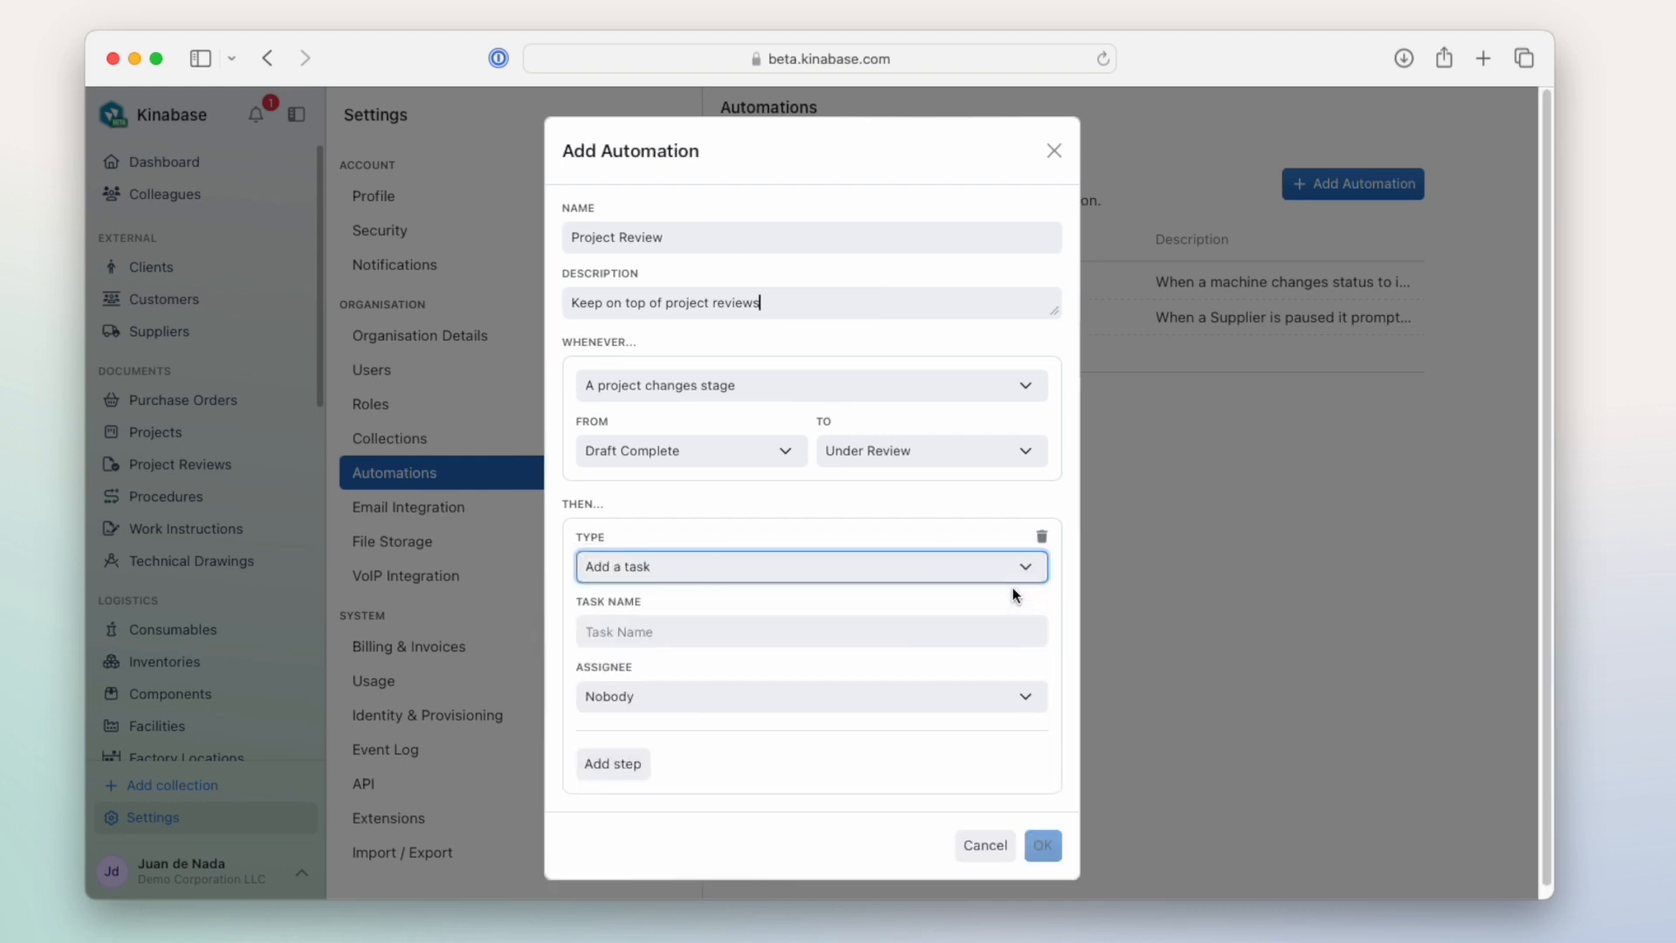
pyautogui.click(995, 623)
pyautogui.write('P')
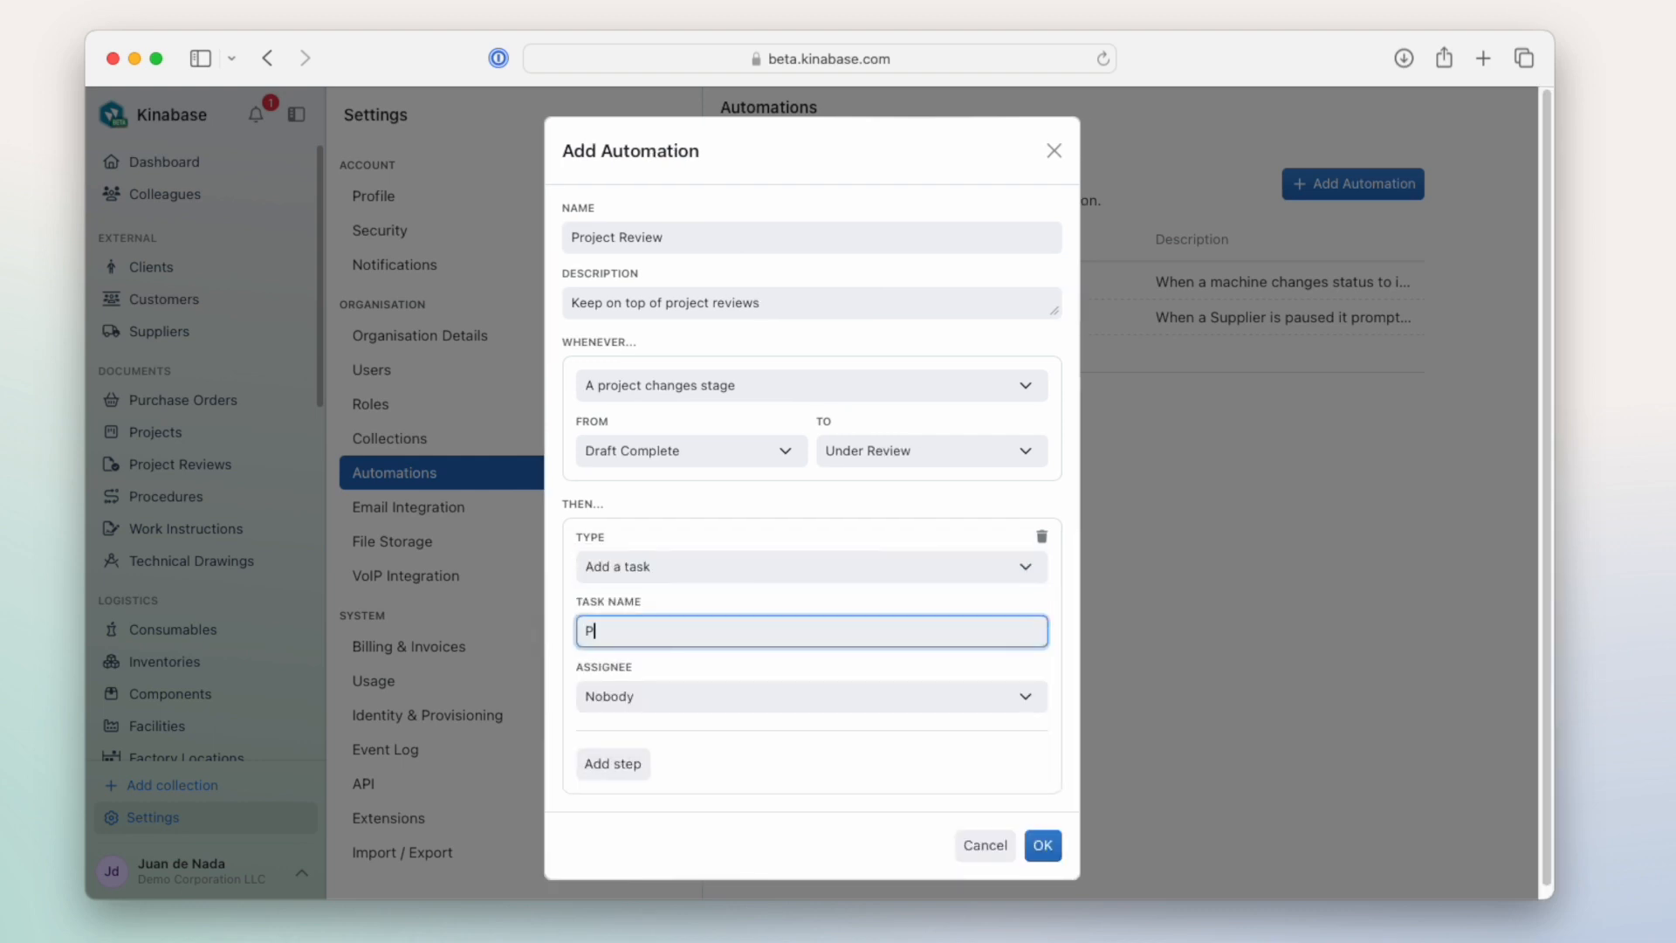
pyautogui.write('lease review this project')
pyautogui.click(954, 692)
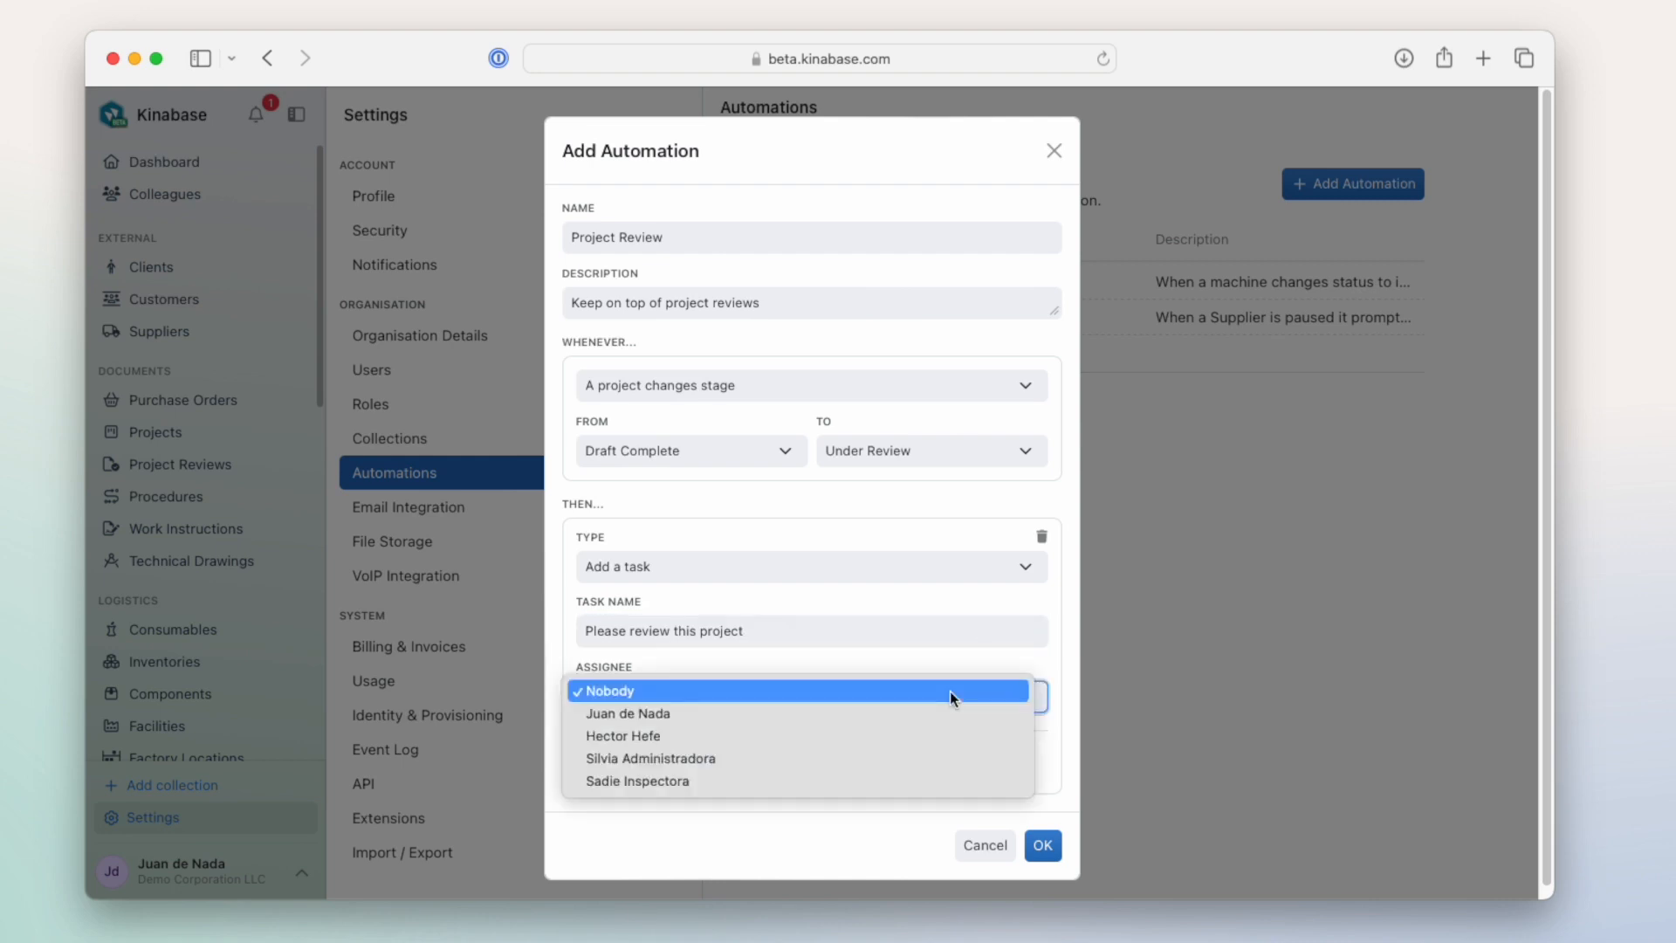
pyautogui.click(939, 736)
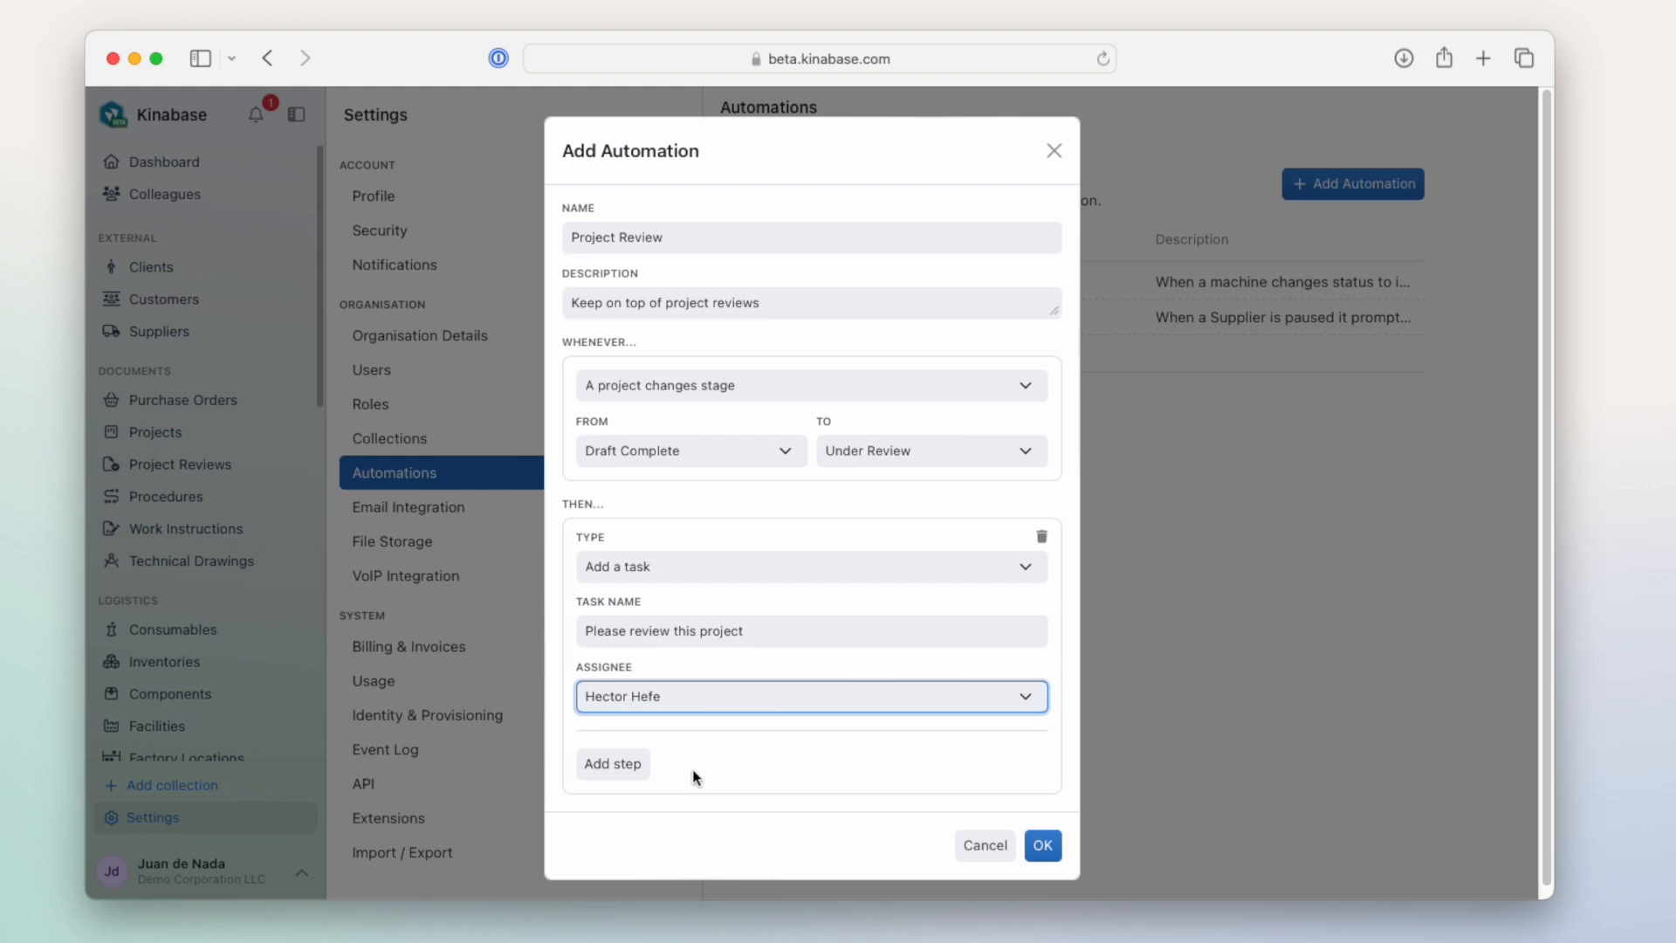
# - Add a second step to the automation that creates a new record in the Project Reviews collection
pyautogui.click(618, 764)
pyautogui.scroll(-3, 752, 747)
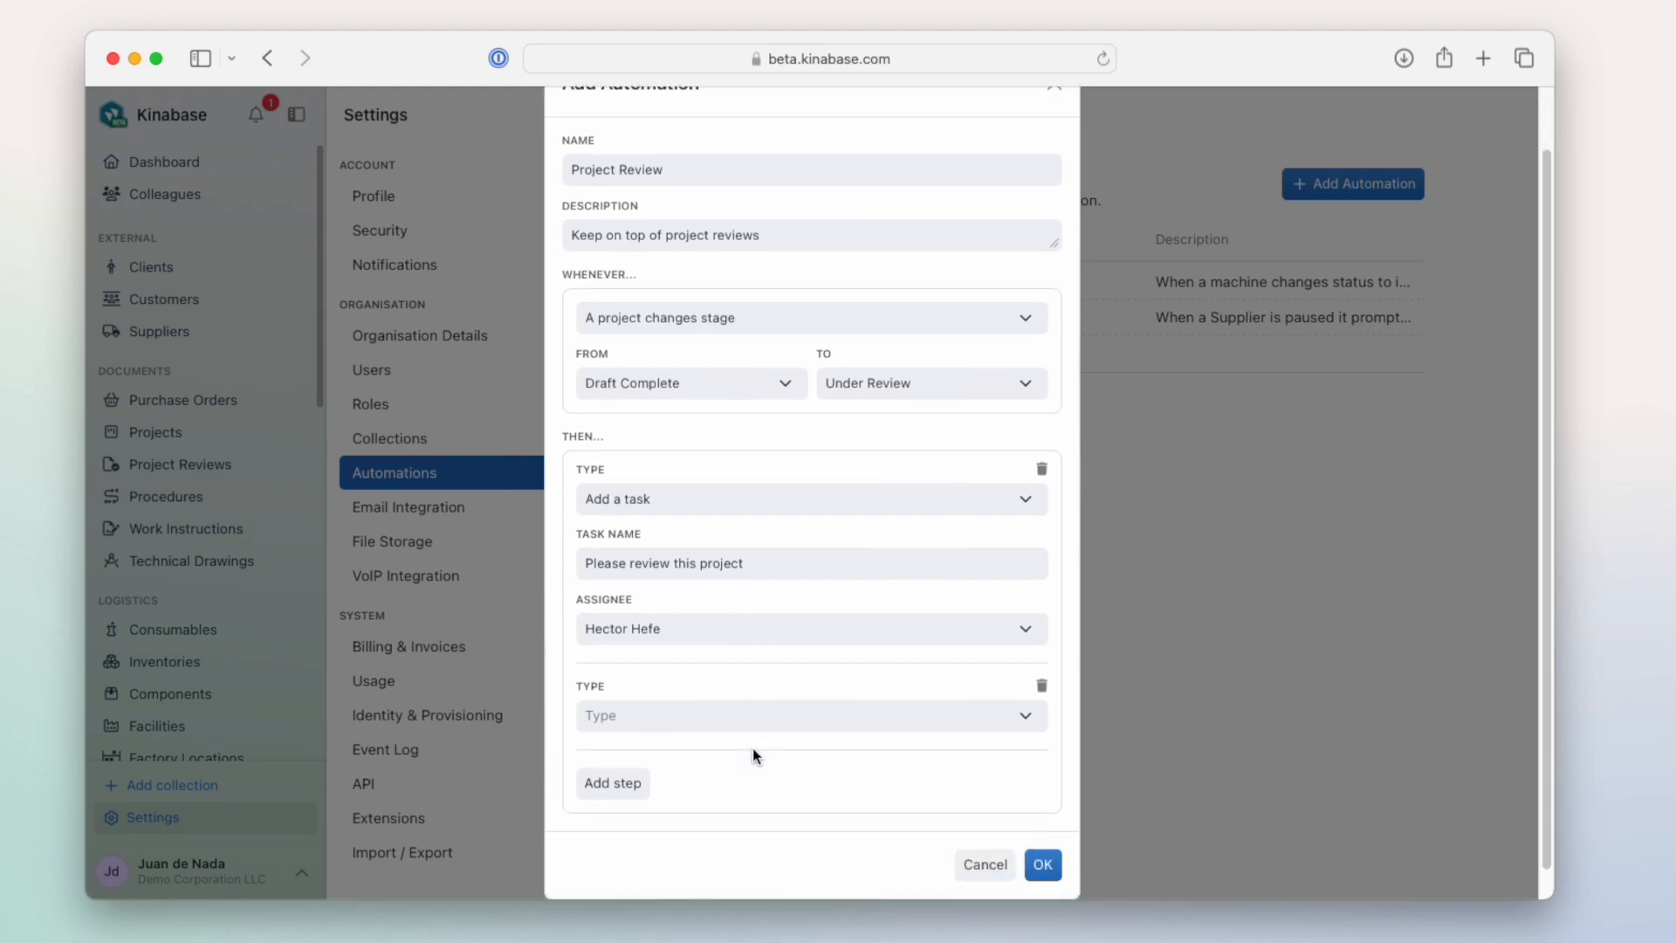
pyautogui.click(743, 689)
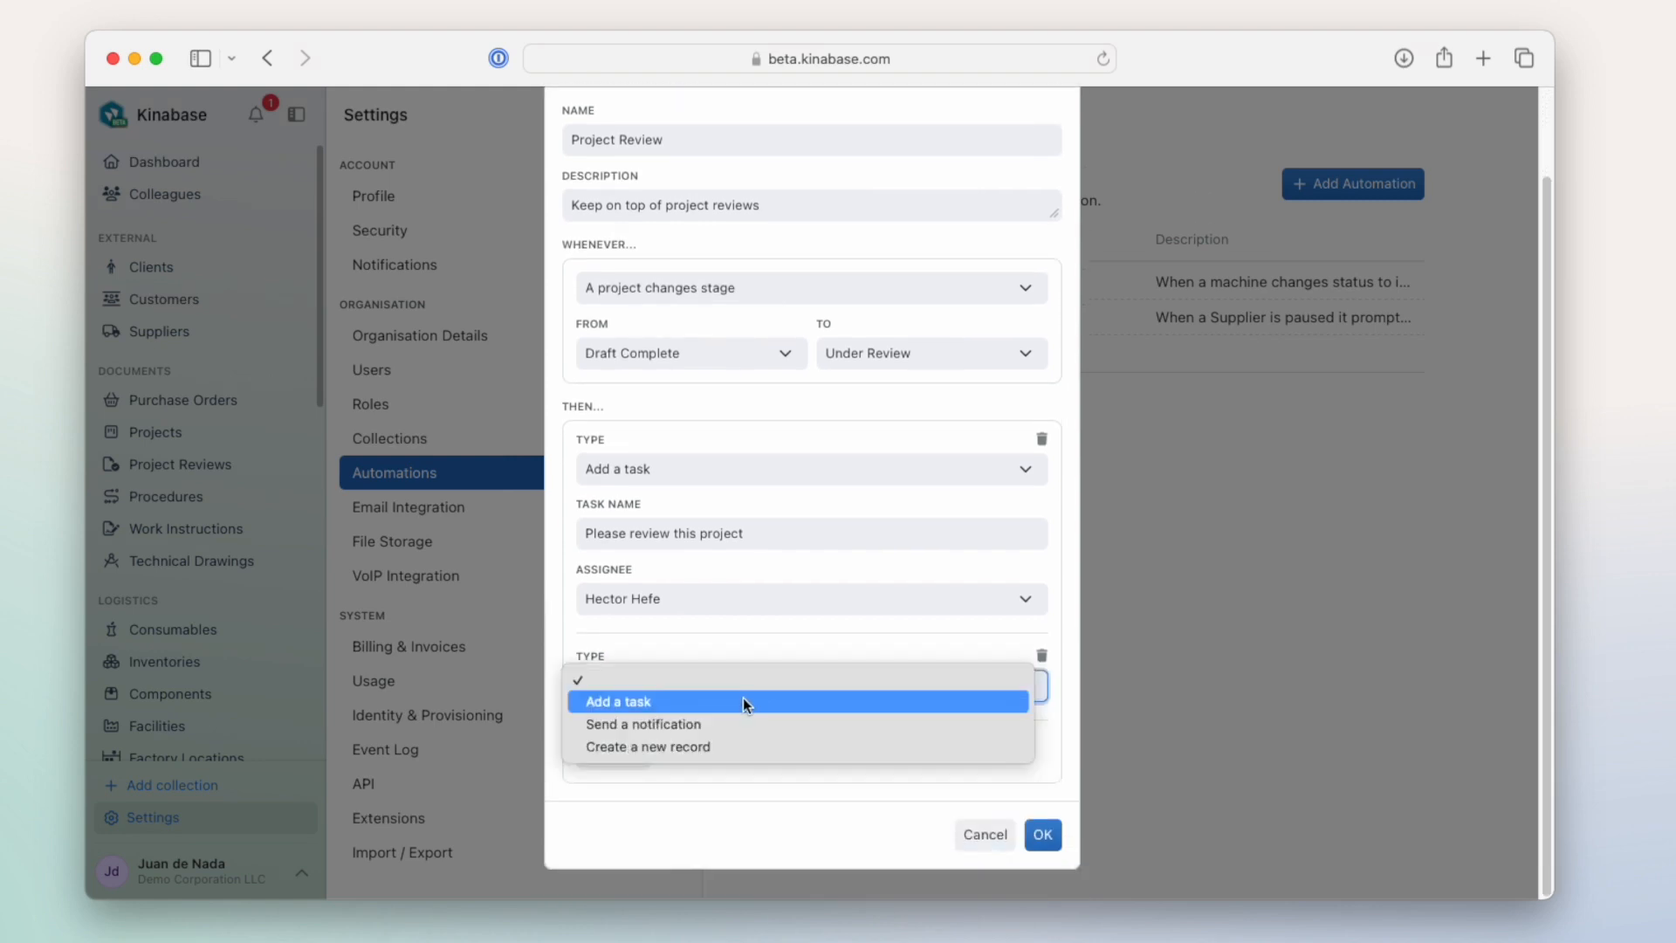
pyautogui.click(726, 746)
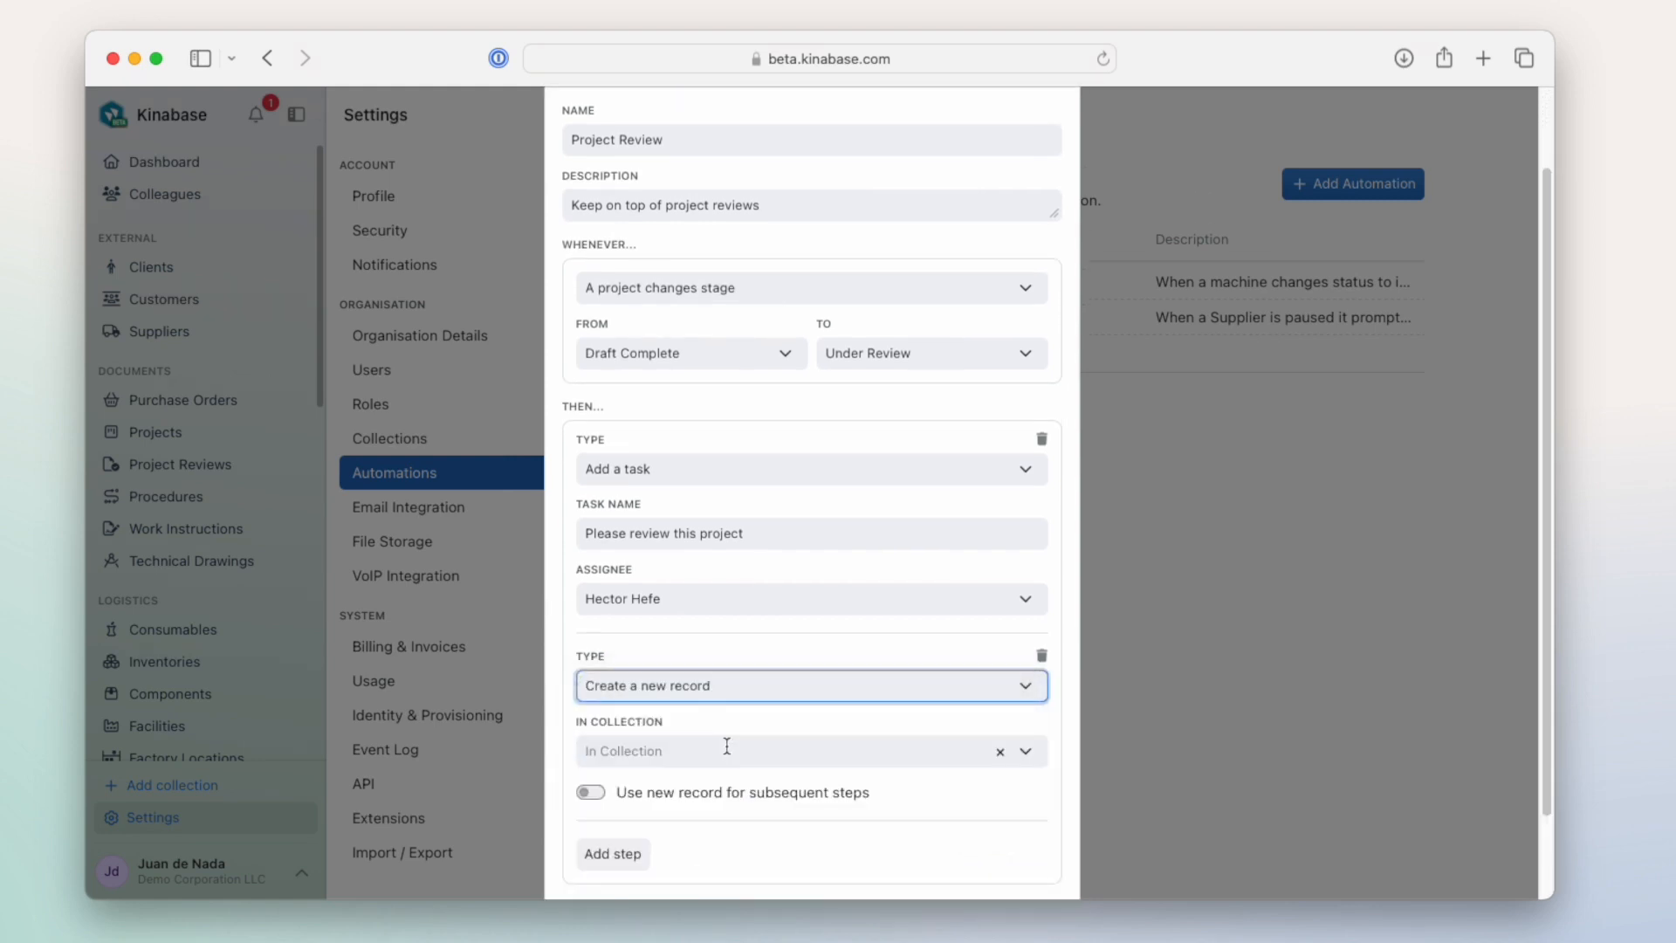
pyautogui.click(726, 749)
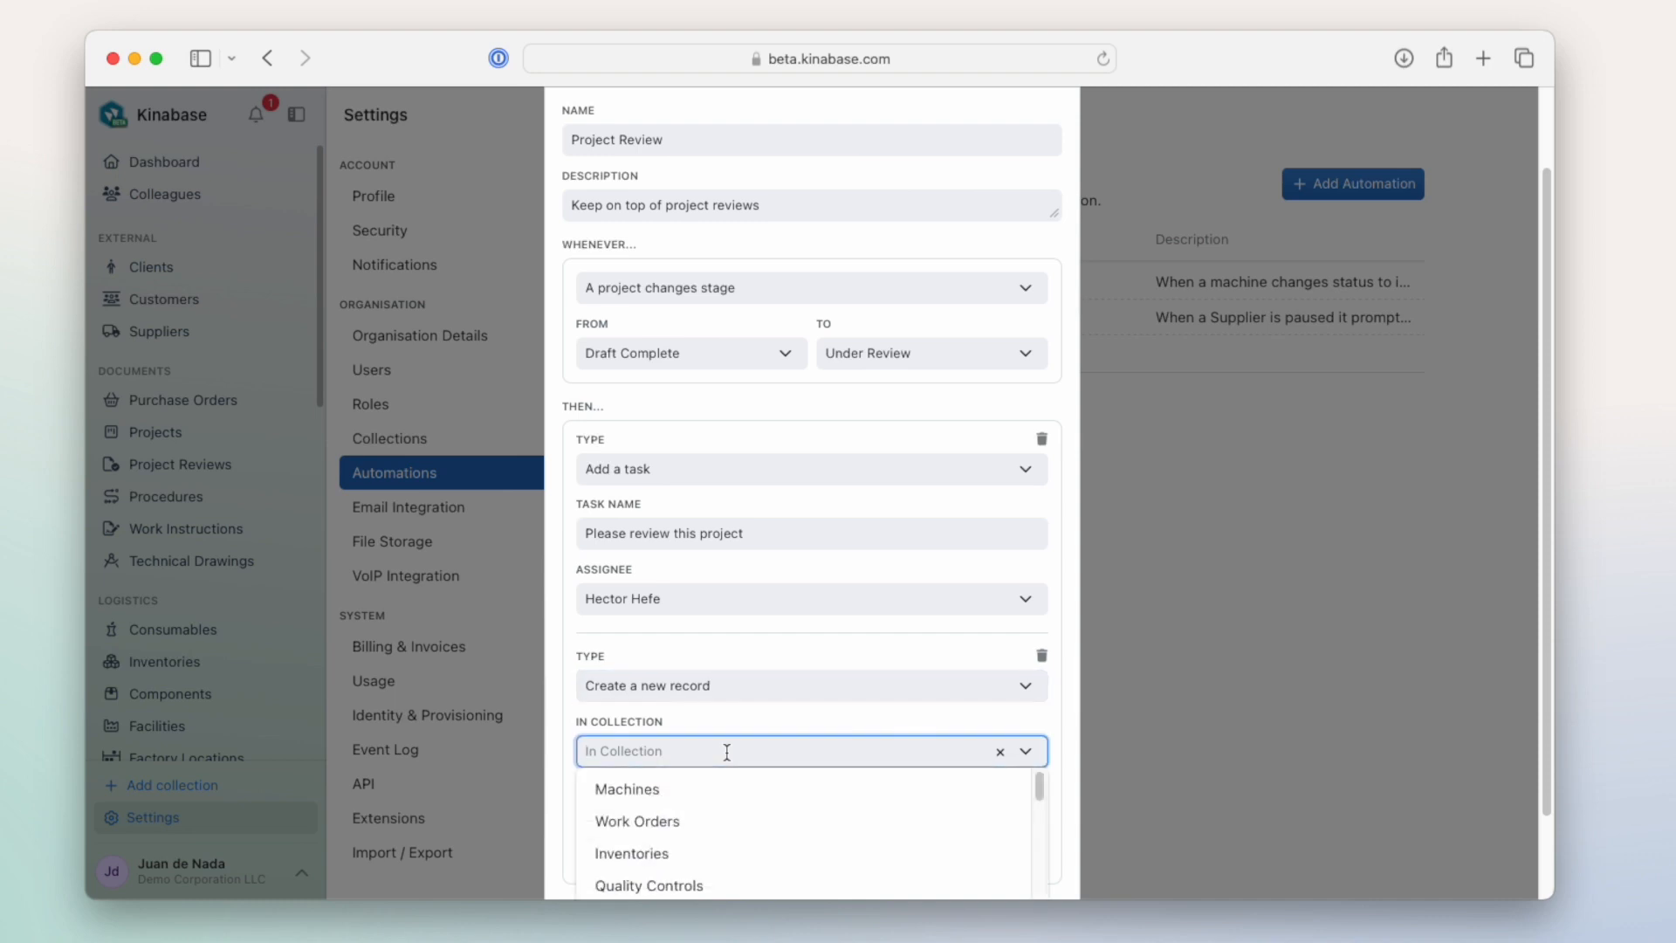
pyautogui.scroll(-10, 729, 756)
pyautogui.scroll(-5, 742, 735)
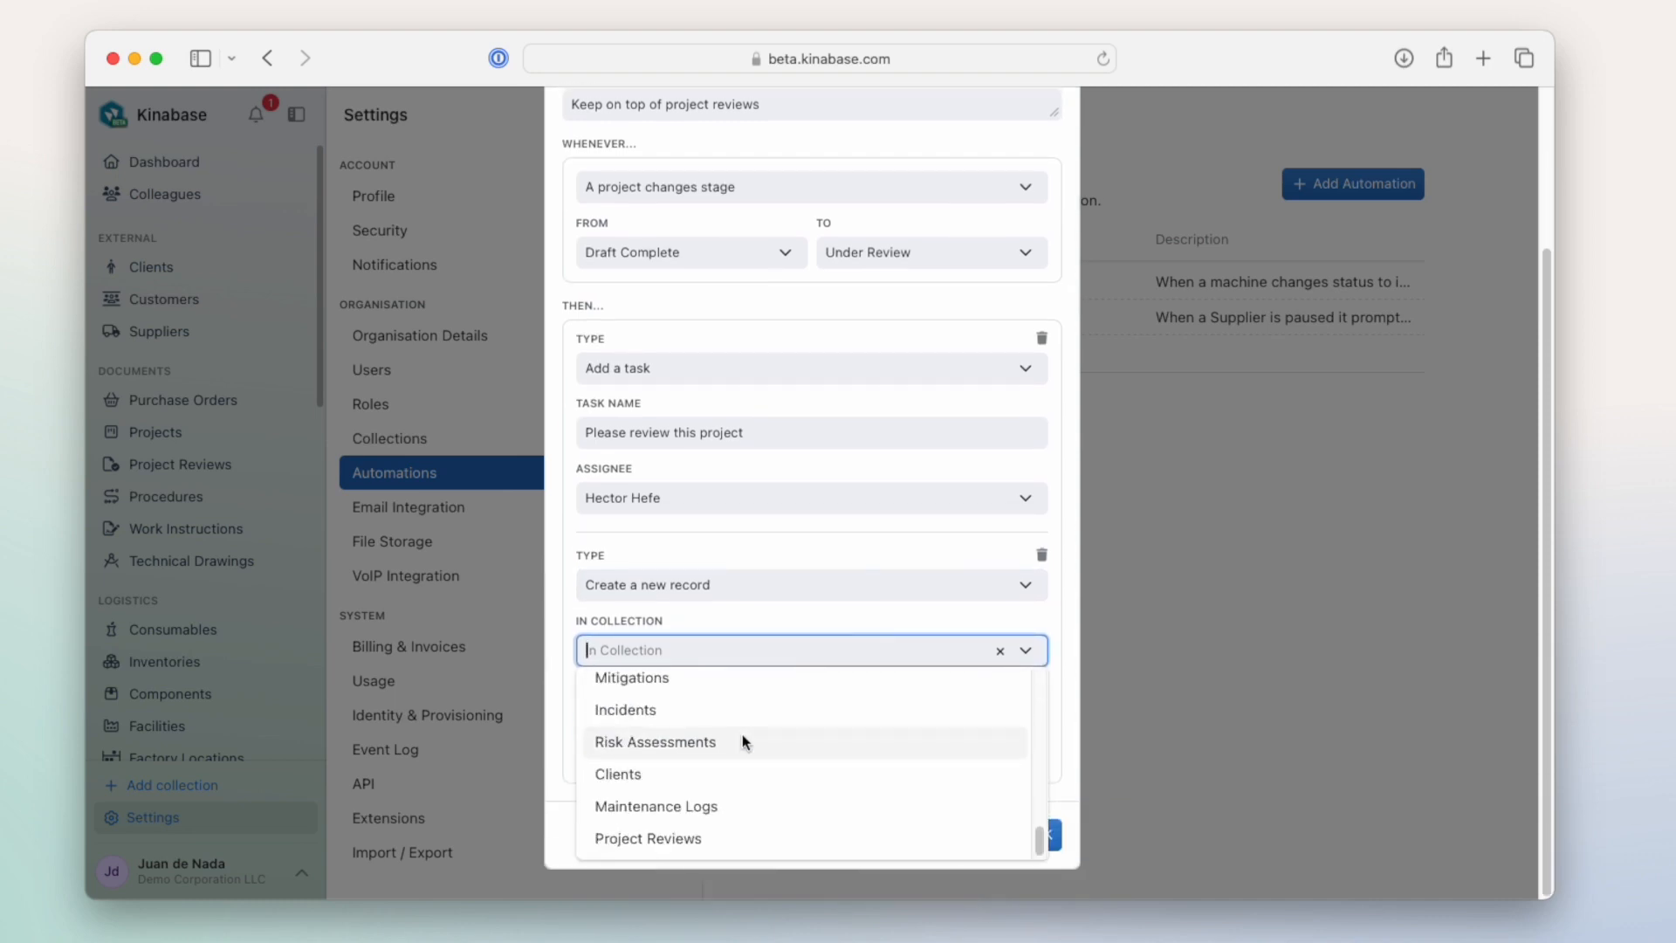
pyautogui.click(720, 836)
# - Fill the new review record's Project field with Link to current Project
pyautogui.scroll(-5, 800, 667)
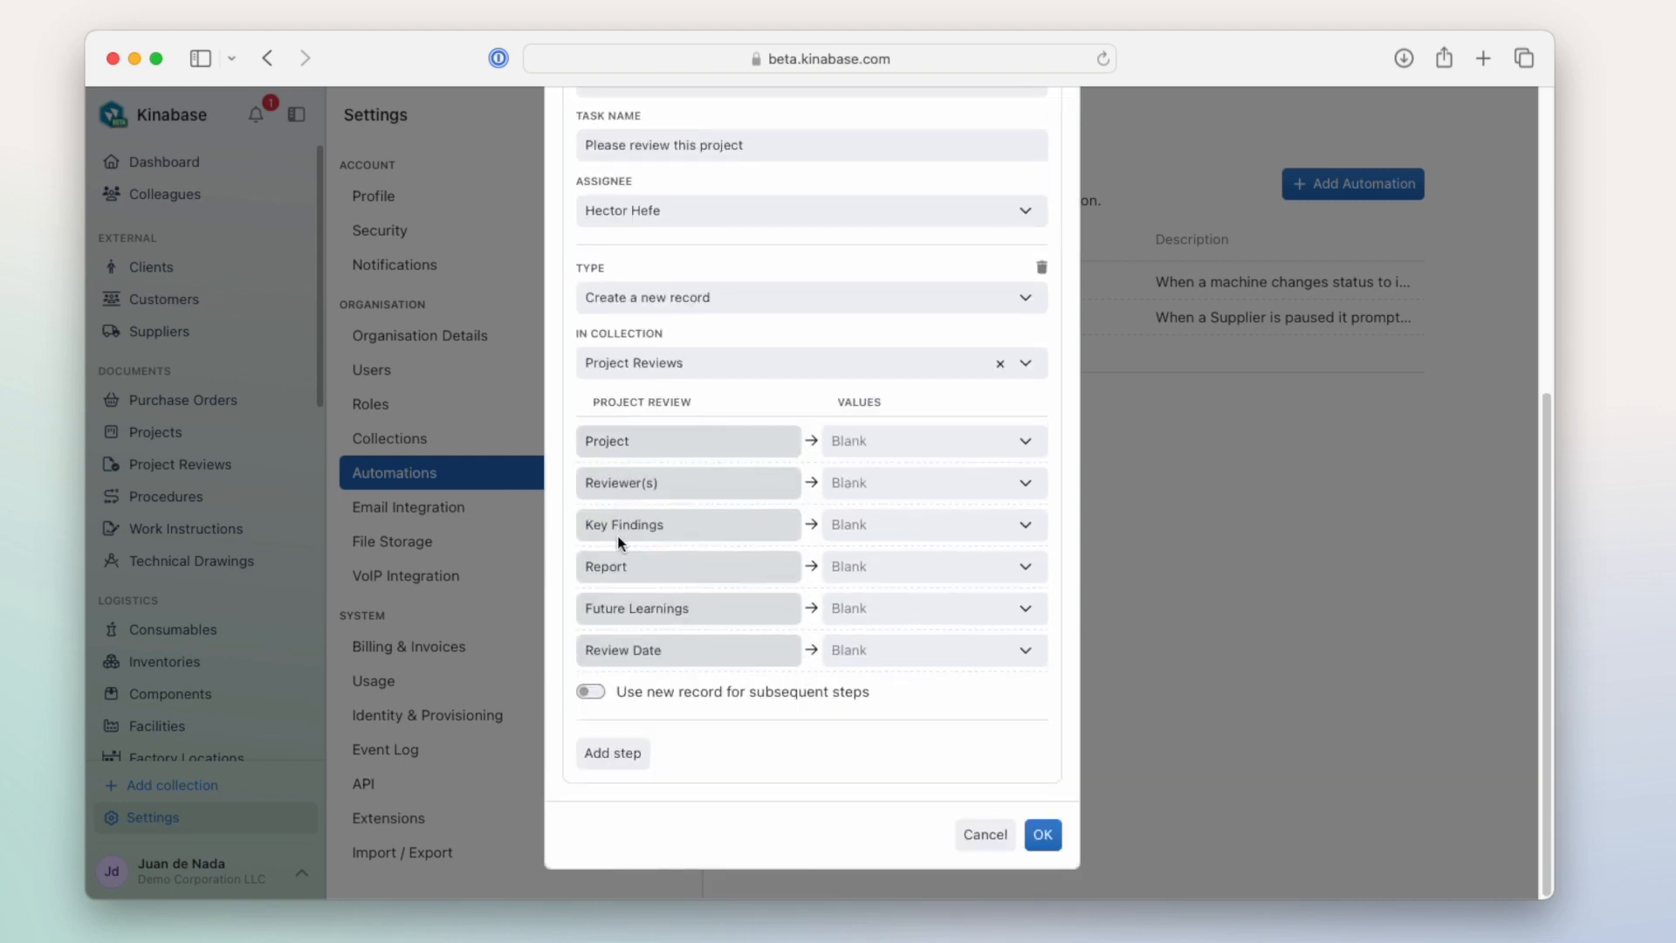
pyautogui.click(1013, 443)
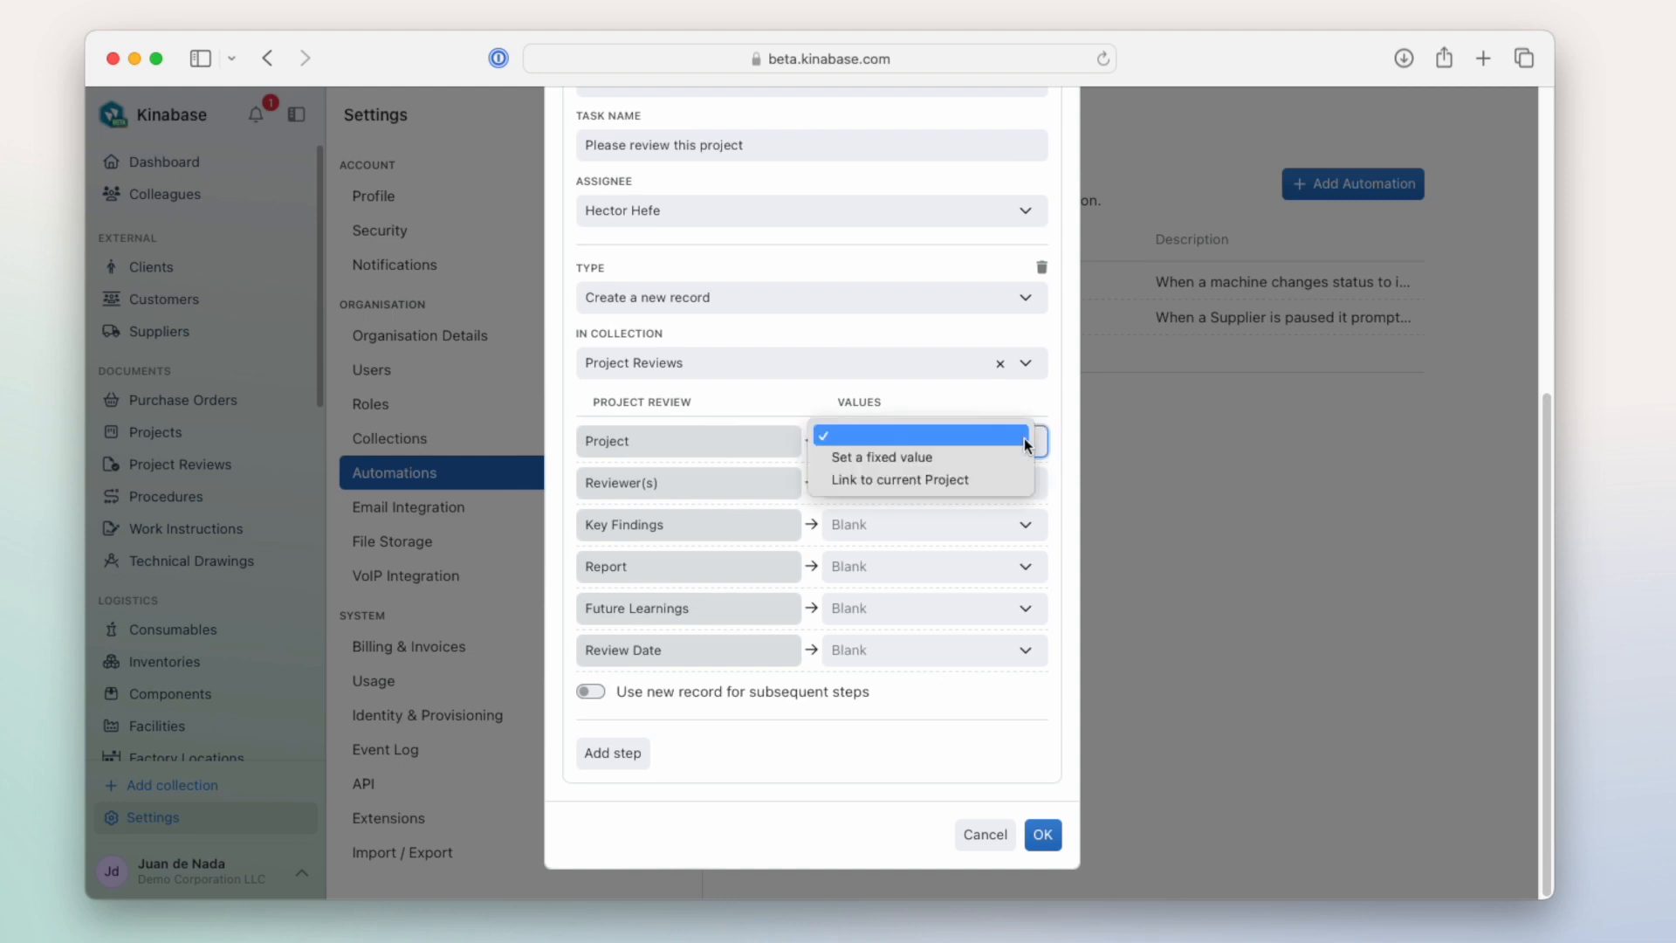
pyautogui.click(992, 479)
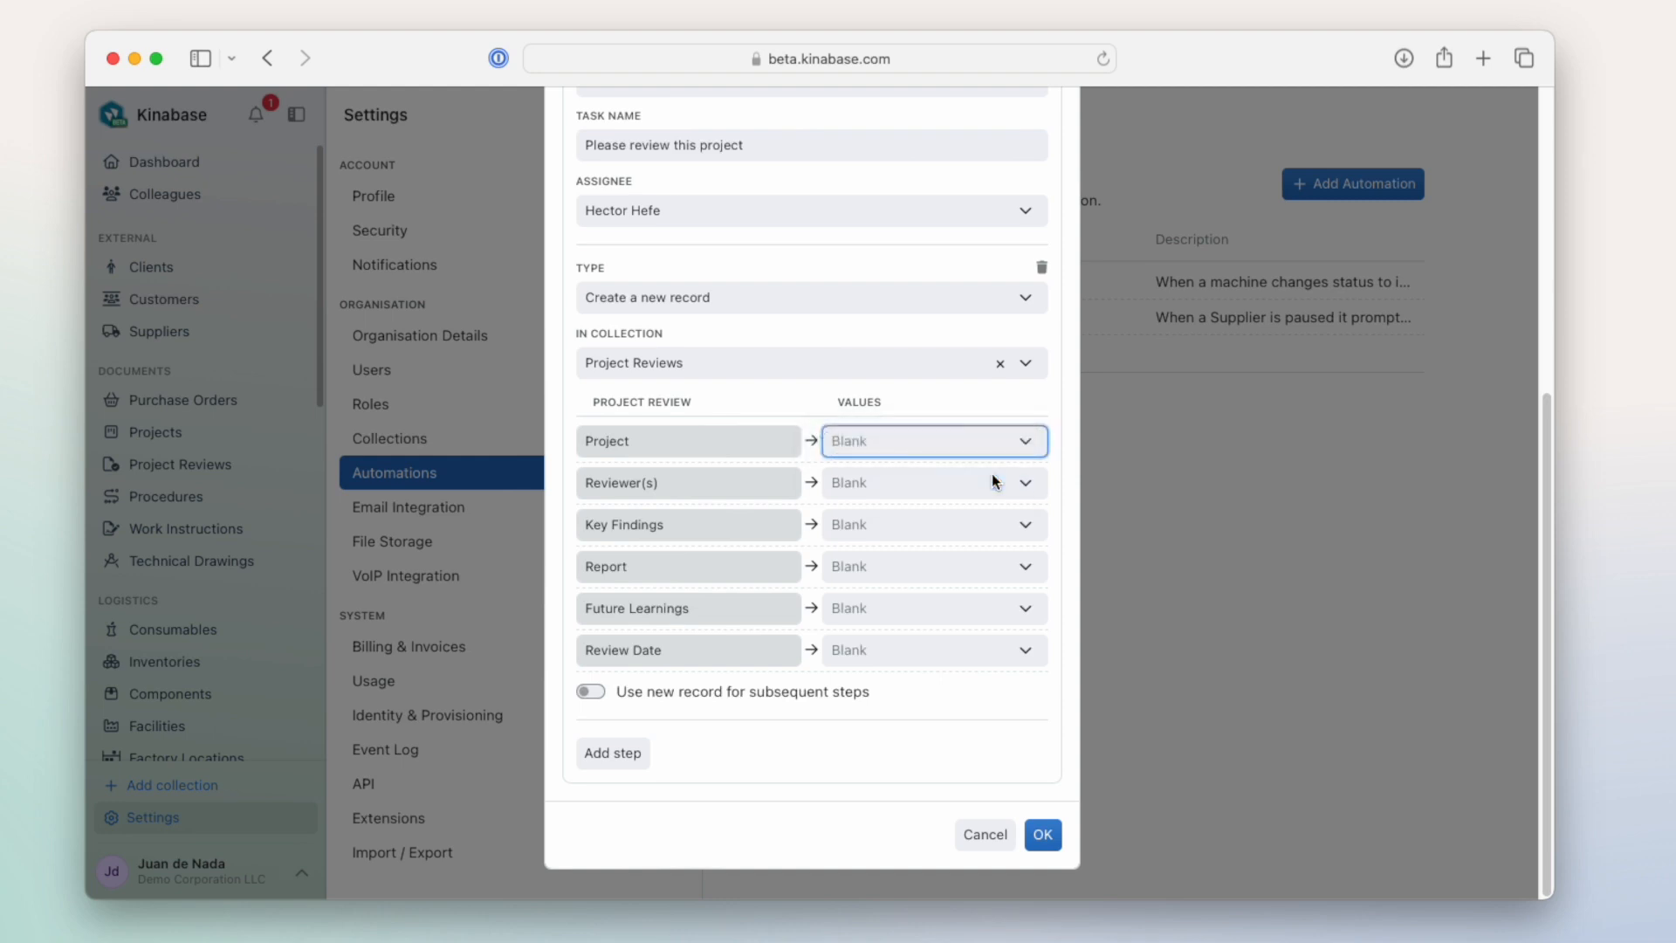
# - Check which value options are offered for the review record's Reviewer(s) and Key Findings fields
pyautogui.click(1038, 481)
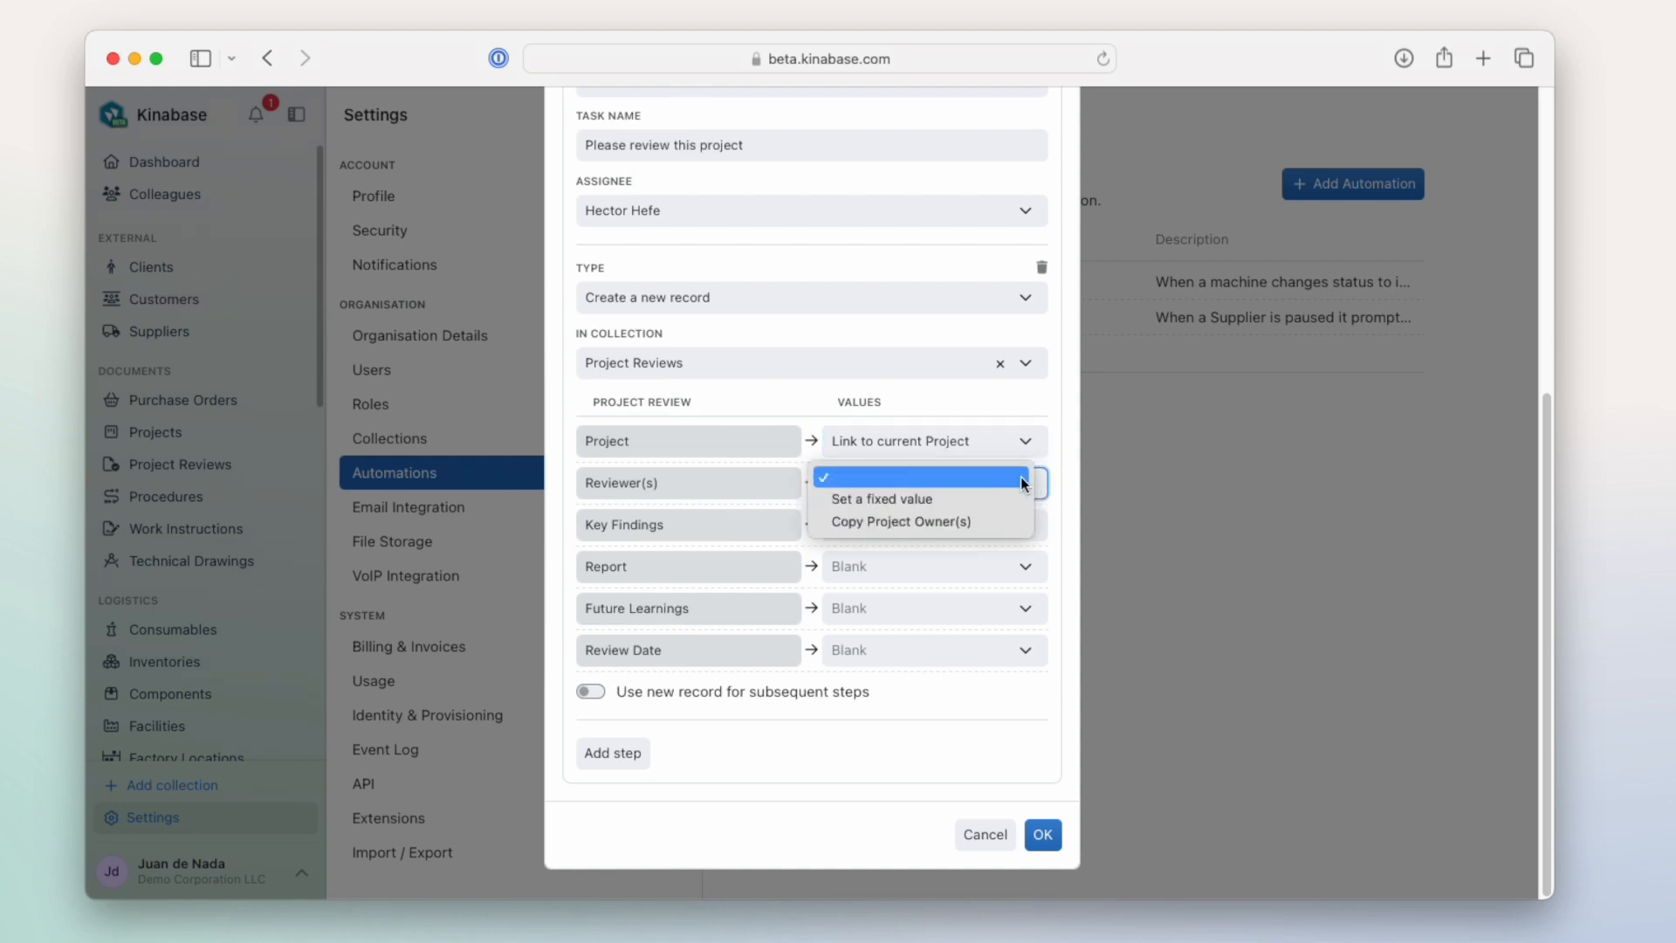
pyautogui.click(1050, 482)
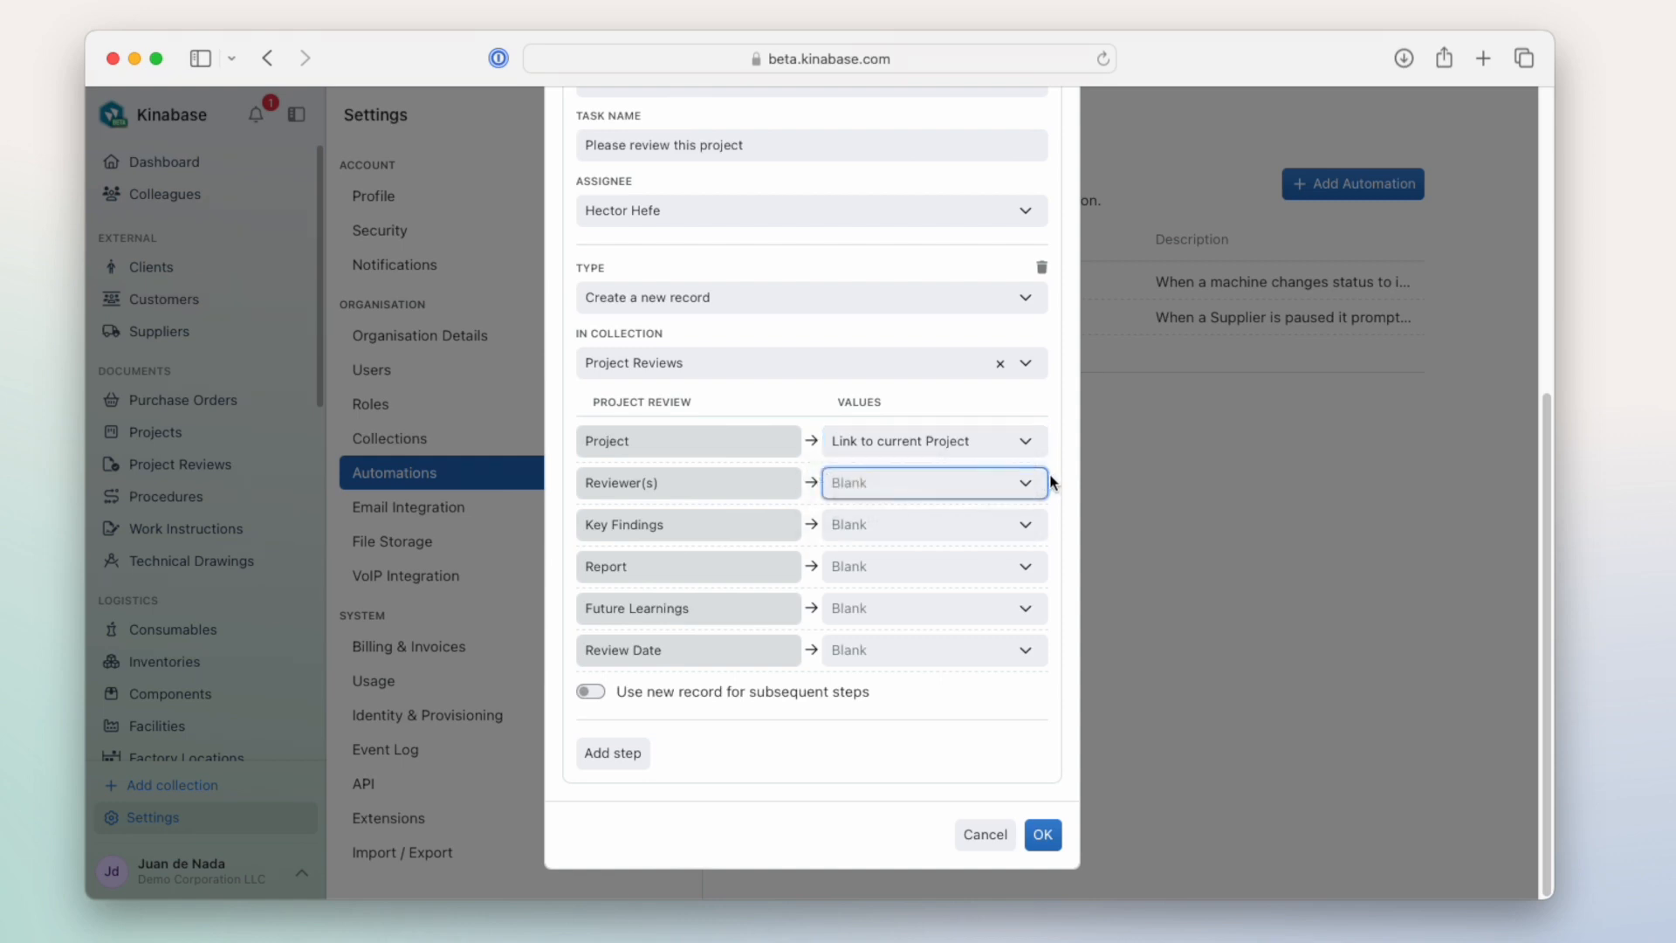
pyautogui.click(1029, 524)
pyautogui.click(1048, 520)
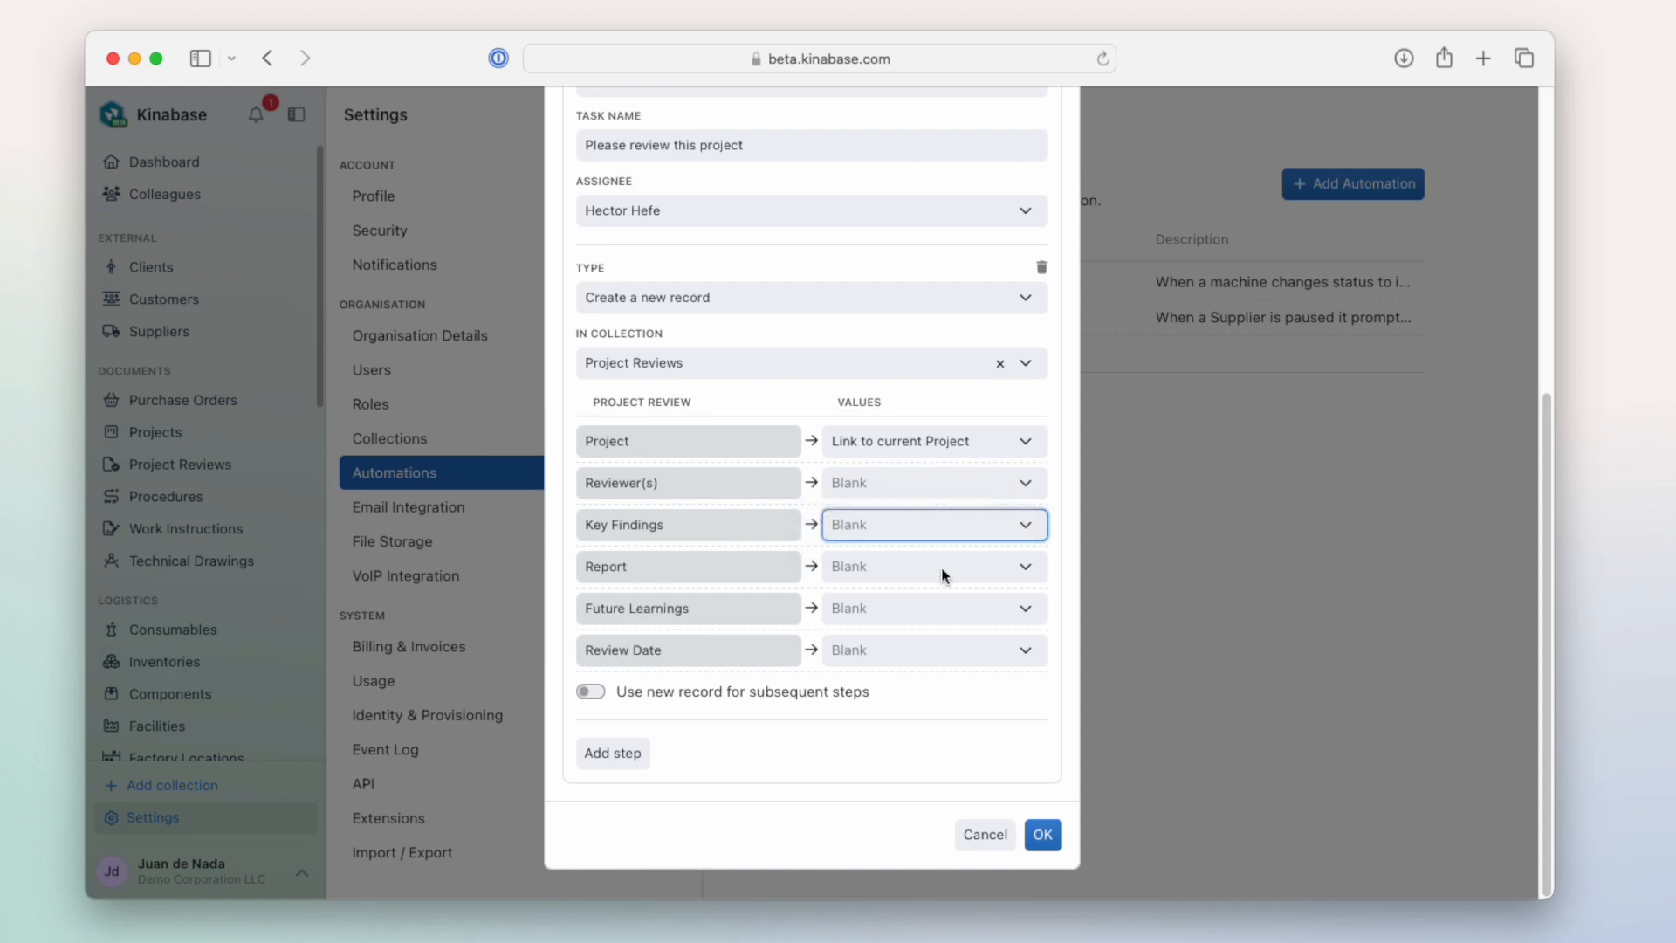
# - Review the automation's trigger and both of its steps, and save the automation
pyautogui.scroll(1, 902, 741)
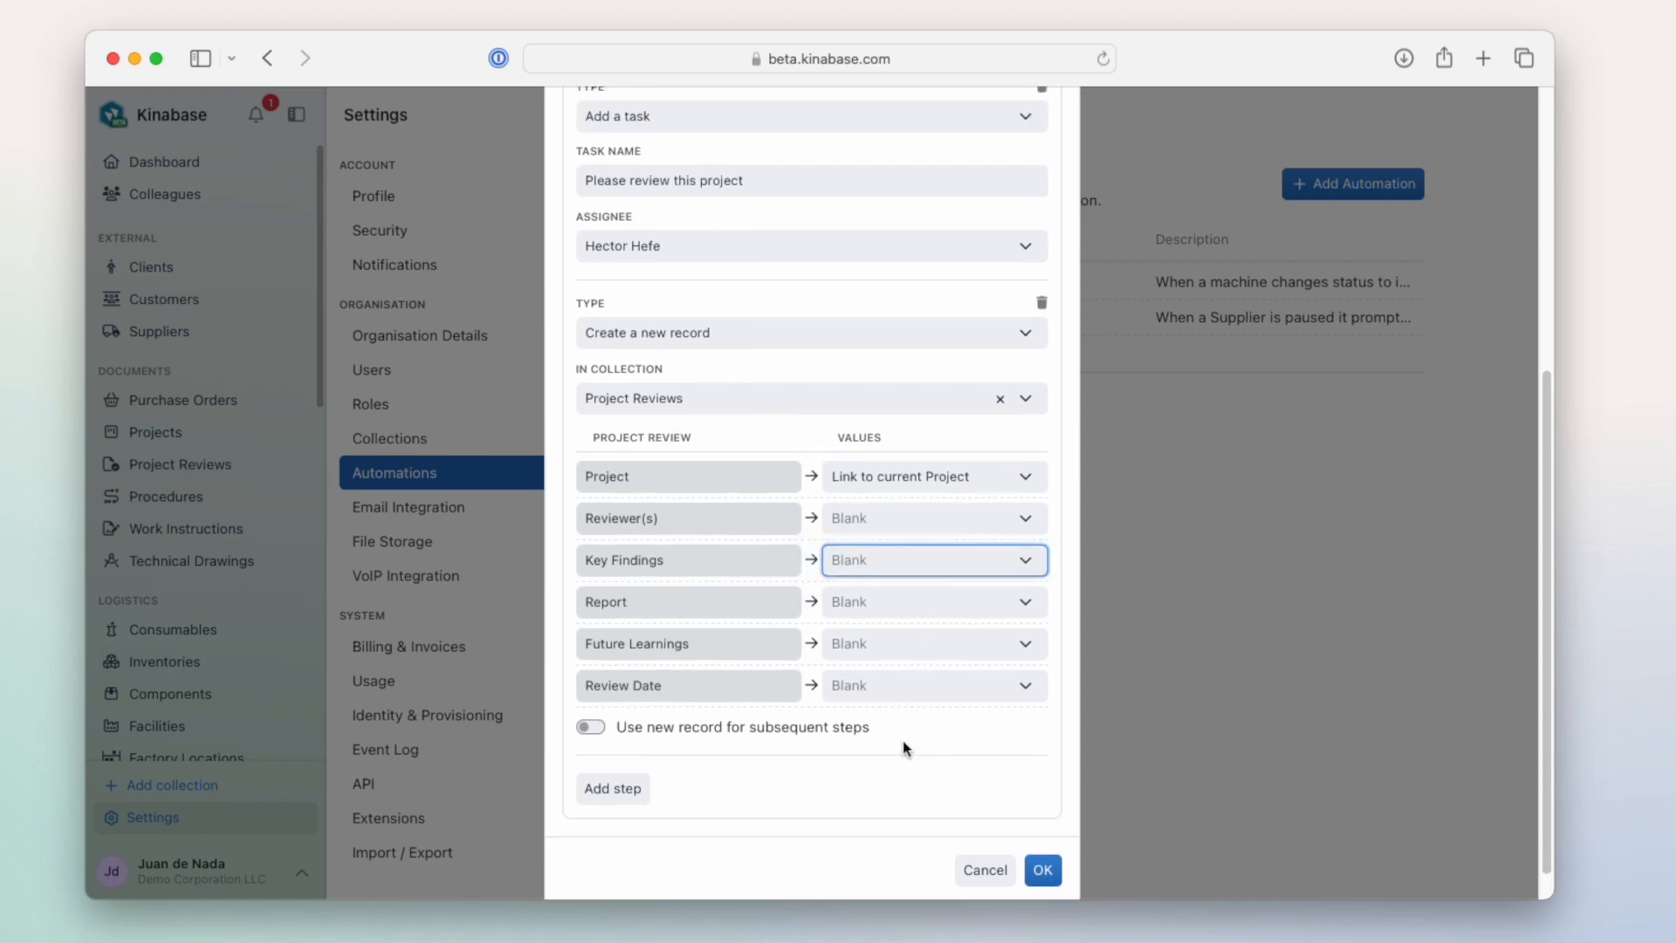
pyautogui.scroll(2, 903, 746)
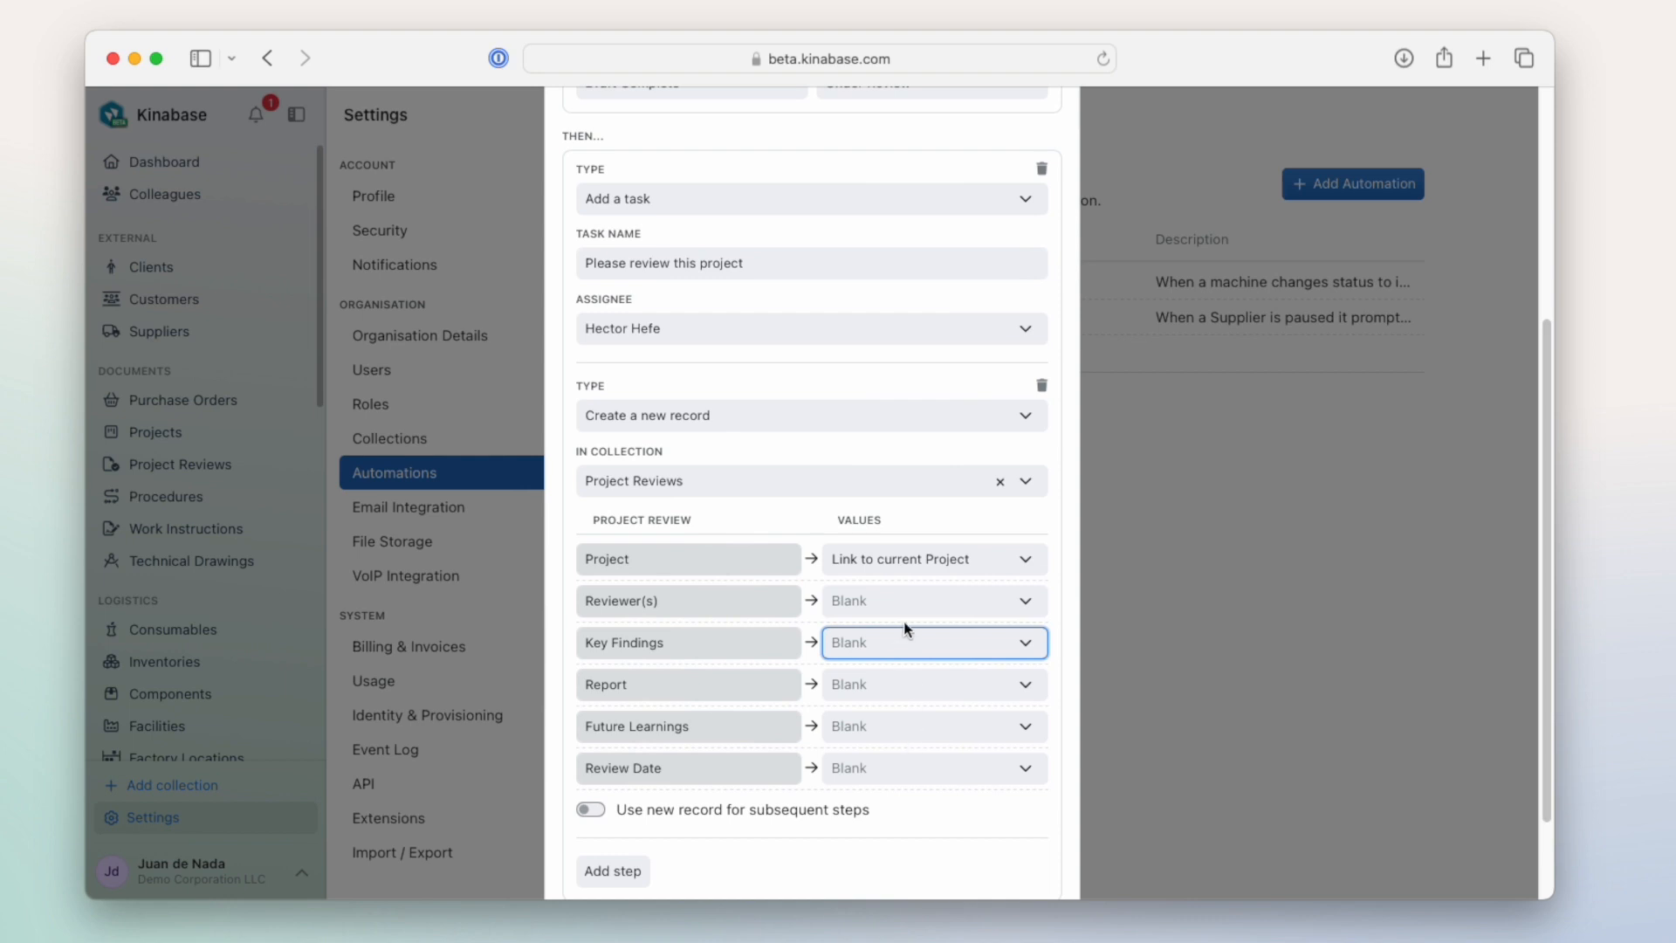
pyautogui.scroll(5, 871, 397)
pyautogui.scroll(1, 870, 391)
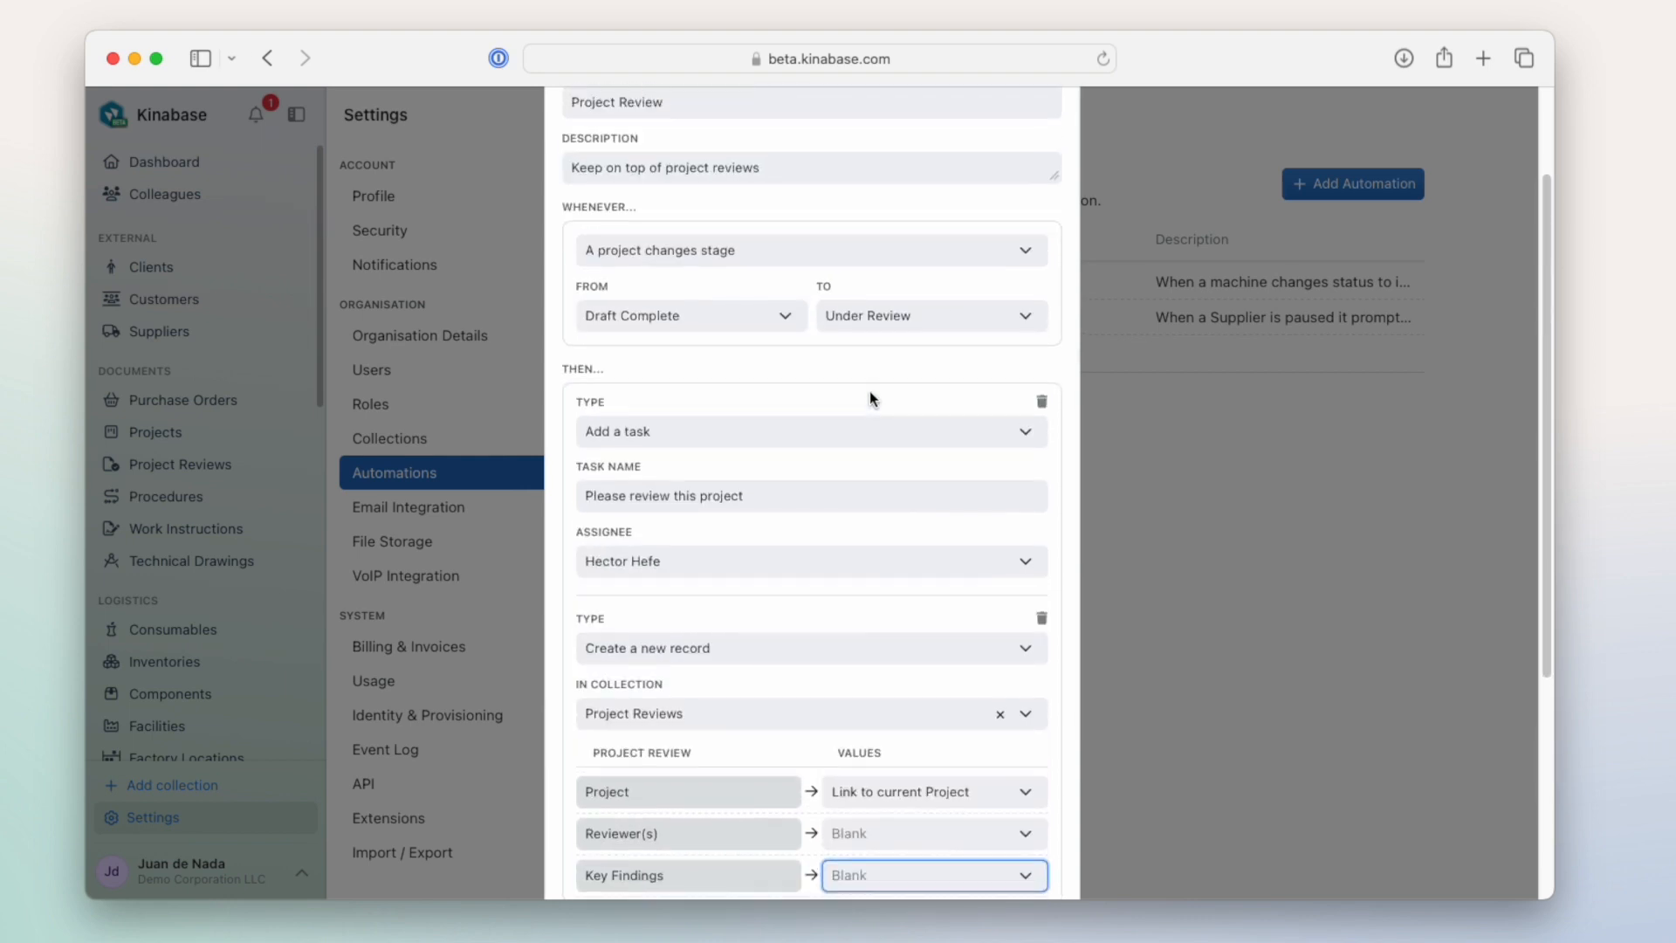
pyautogui.scroll(-2, 869, 391)
pyautogui.scroll(-7, 868, 393)
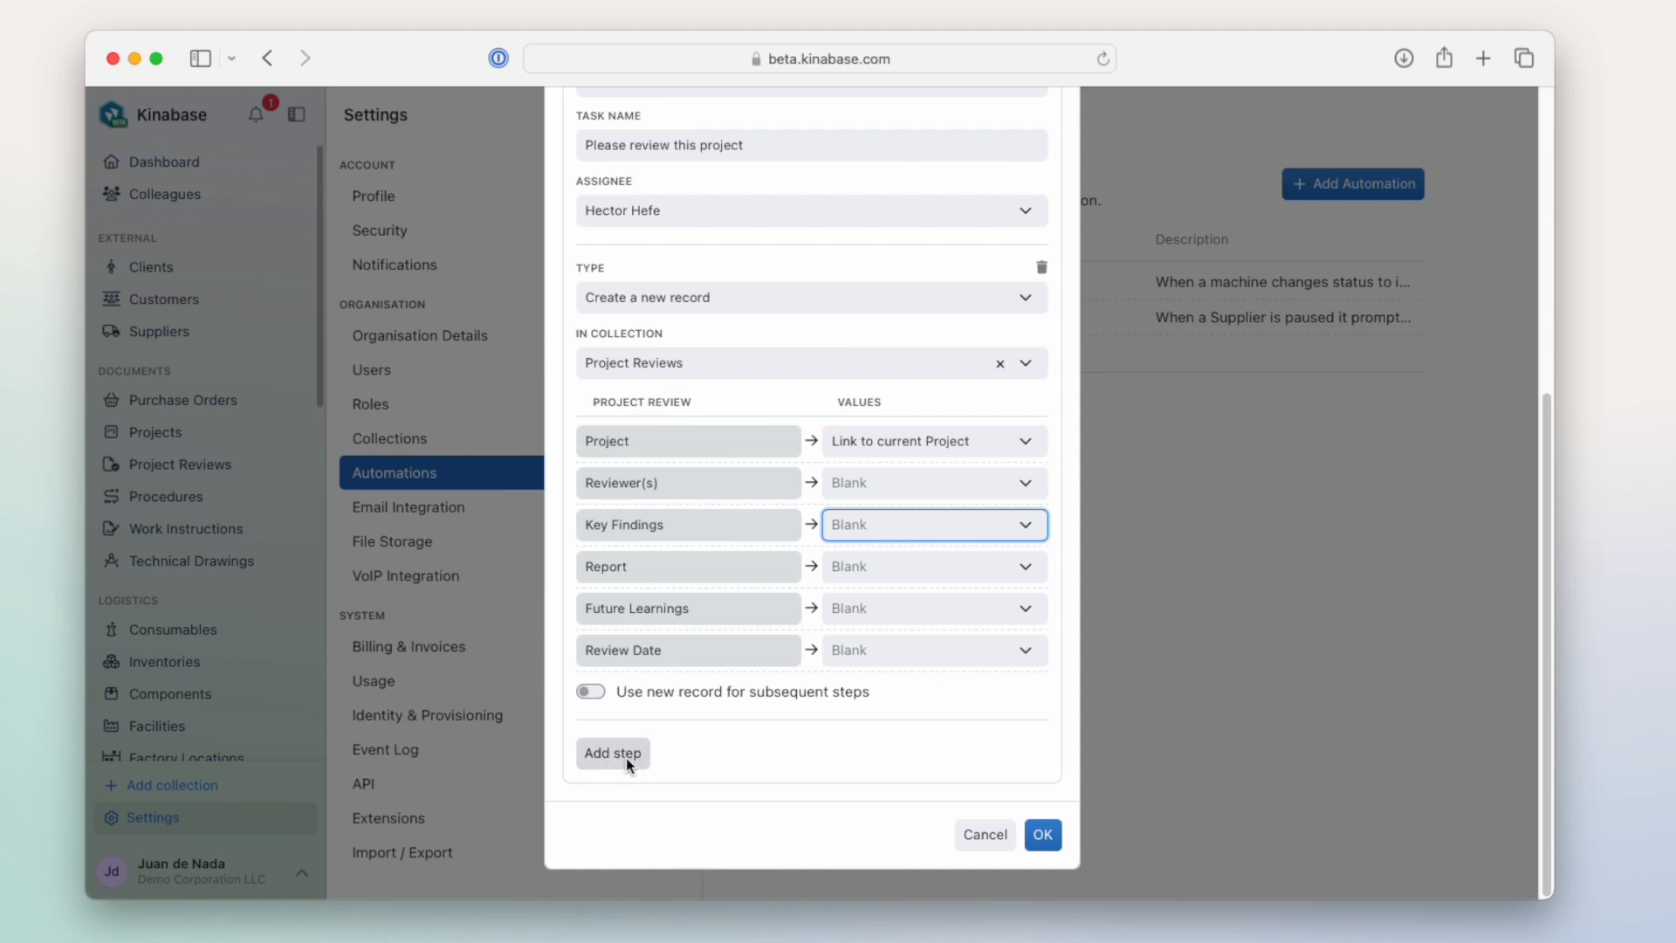
pyautogui.click(1032, 837)
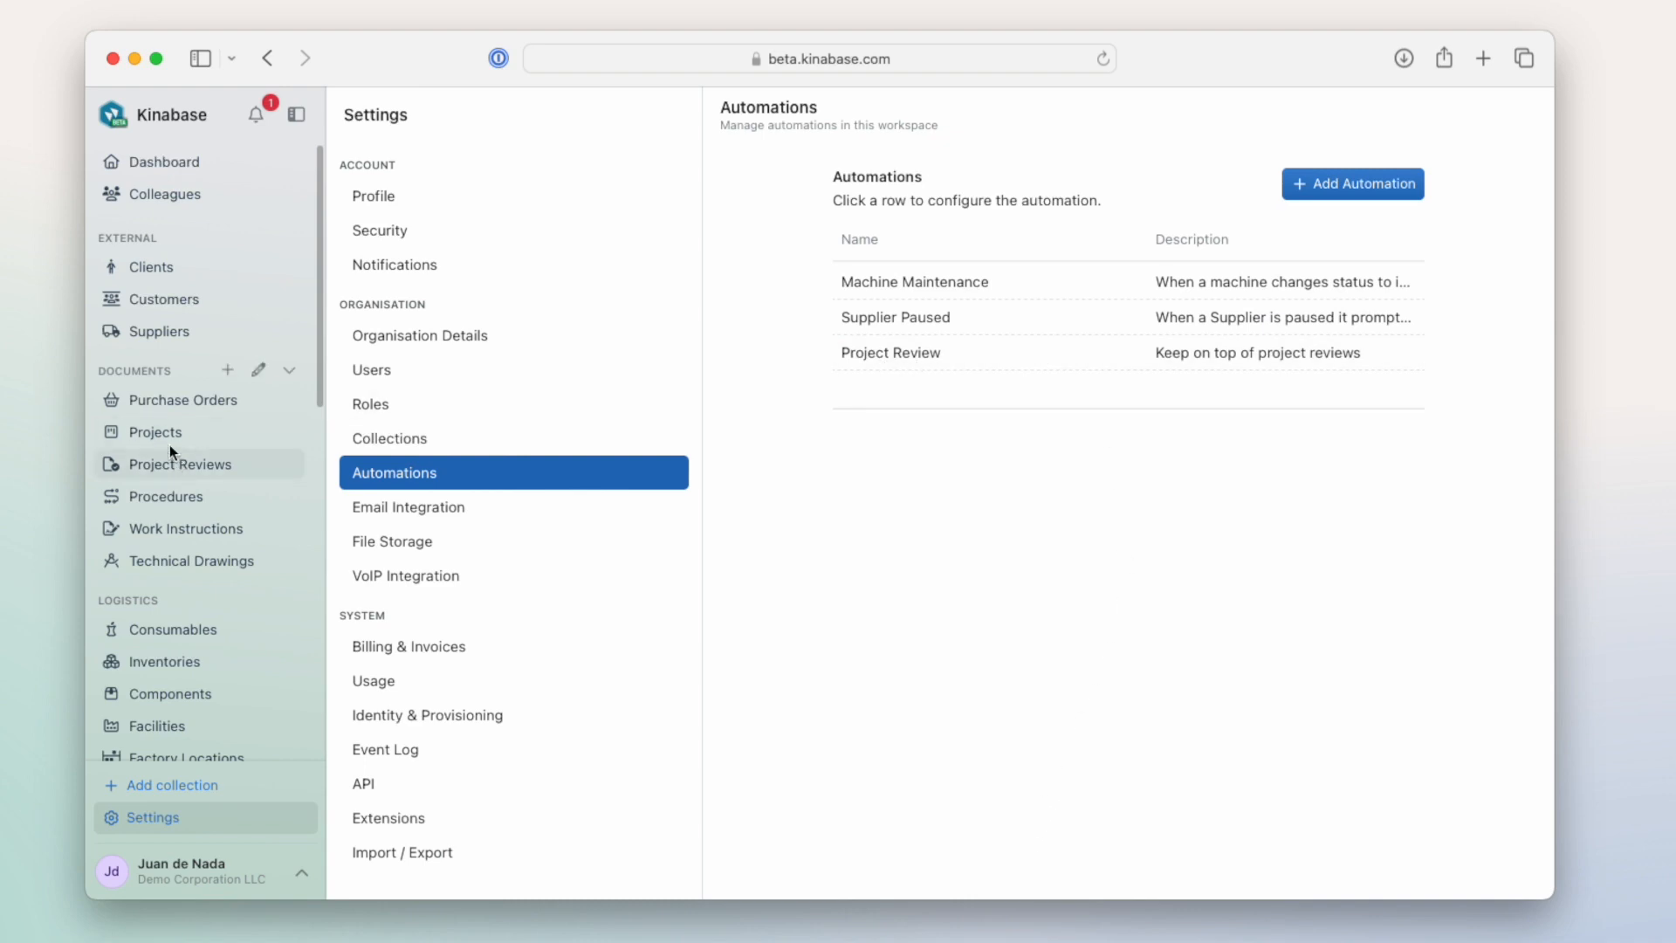
# - Open the Projects collection and group its records by stage
pyautogui.click(191, 436)
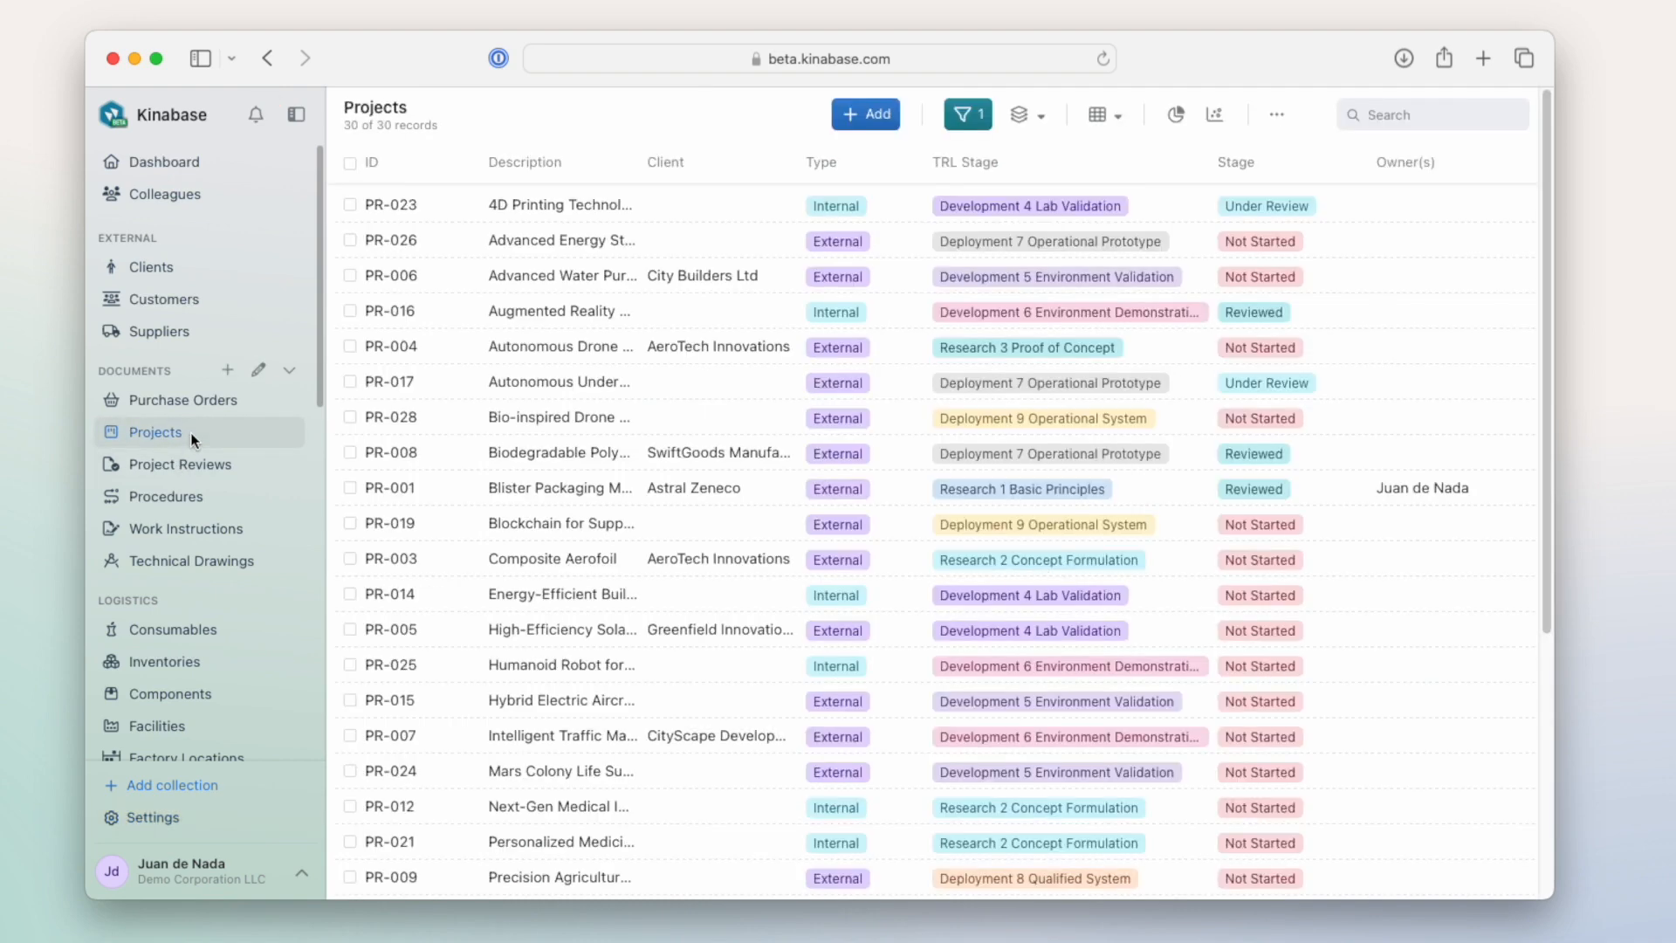
pyautogui.click(1023, 119)
pyautogui.click(981, 251)
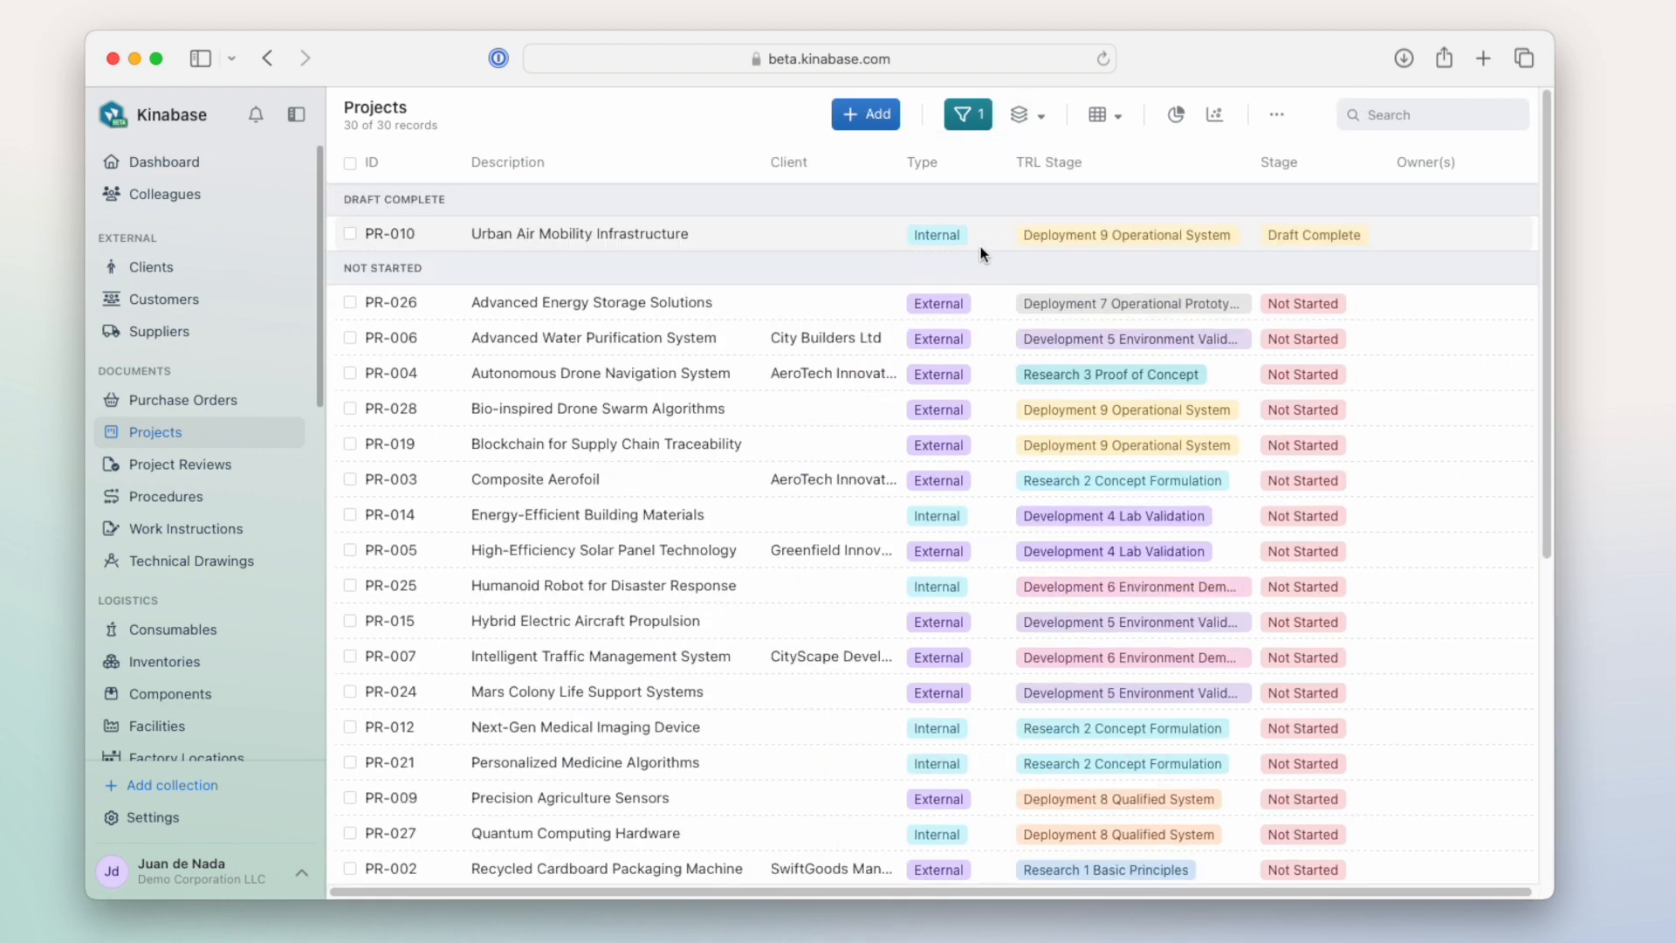
# - Move the Urban Air Mobility Infrastructure project to Under Review and close its record
pyautogui.click(583, 239)
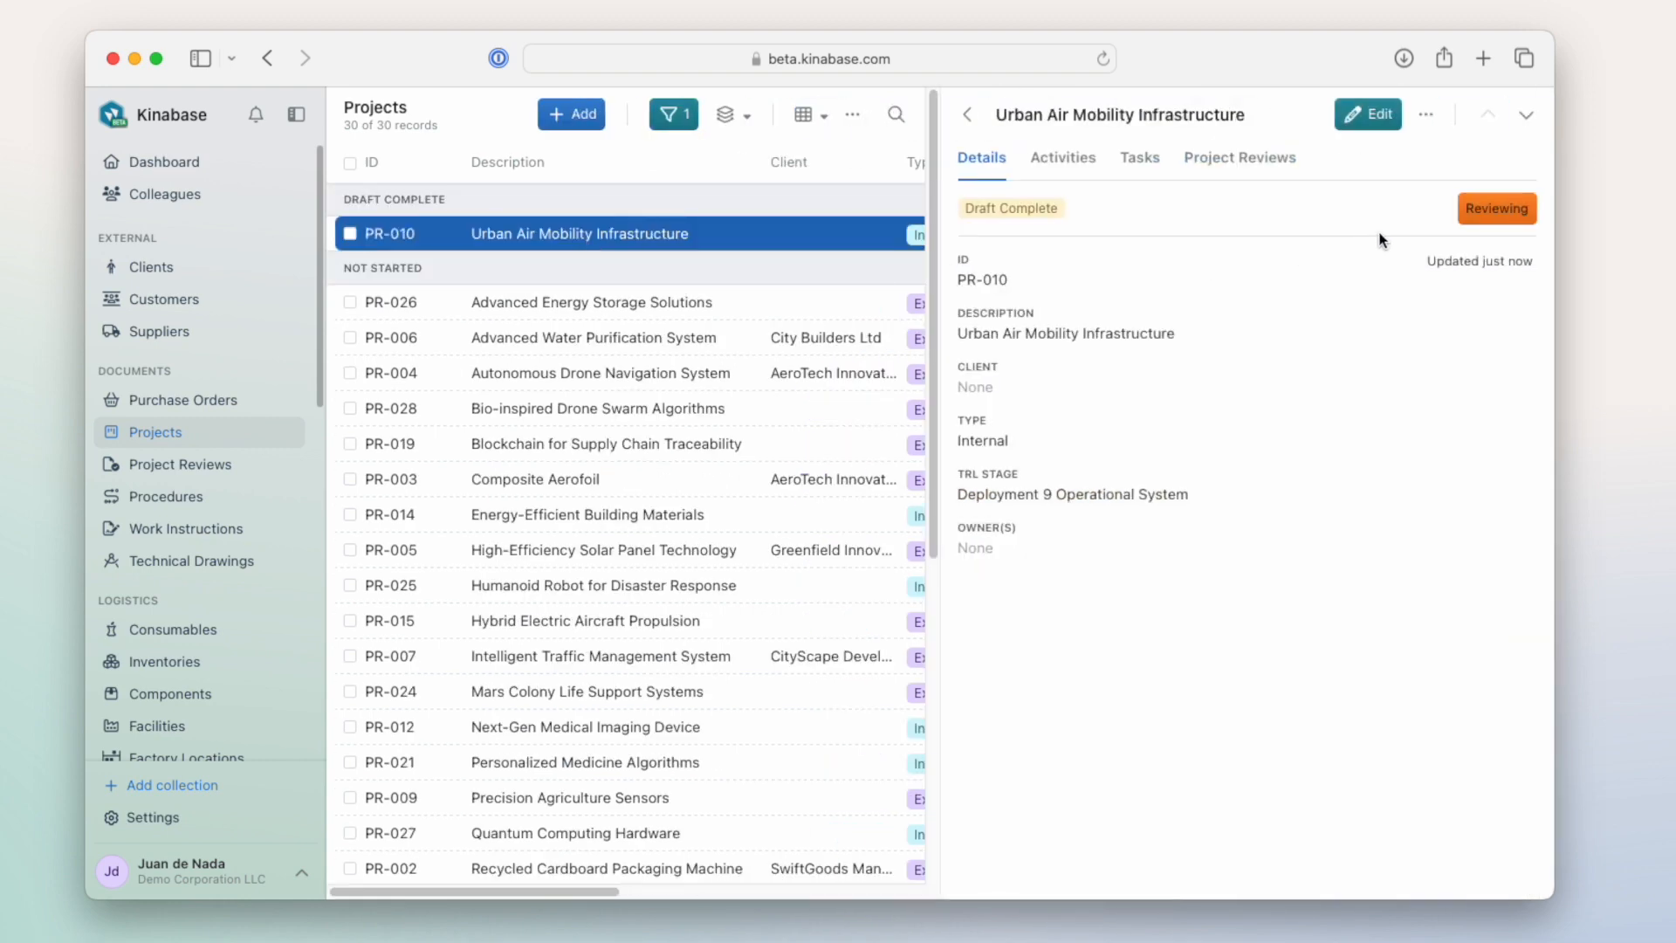
pyautogui.click(1500, 220)
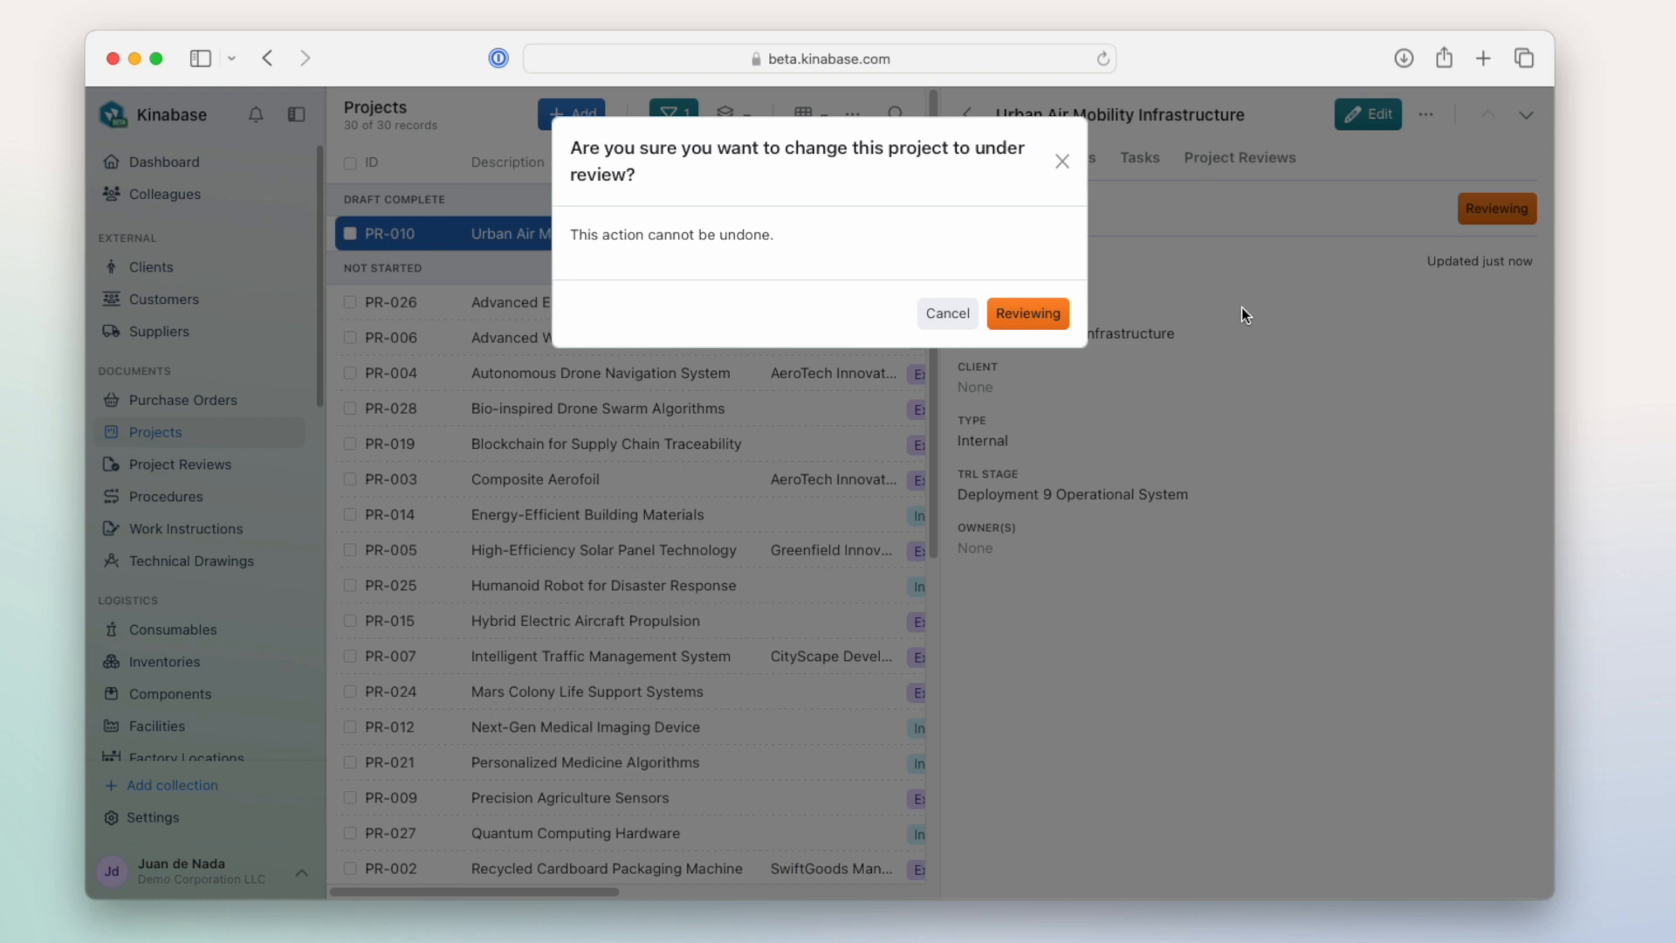
pyautogui.click(1035, 323)
pyautogui.click(968, 114)
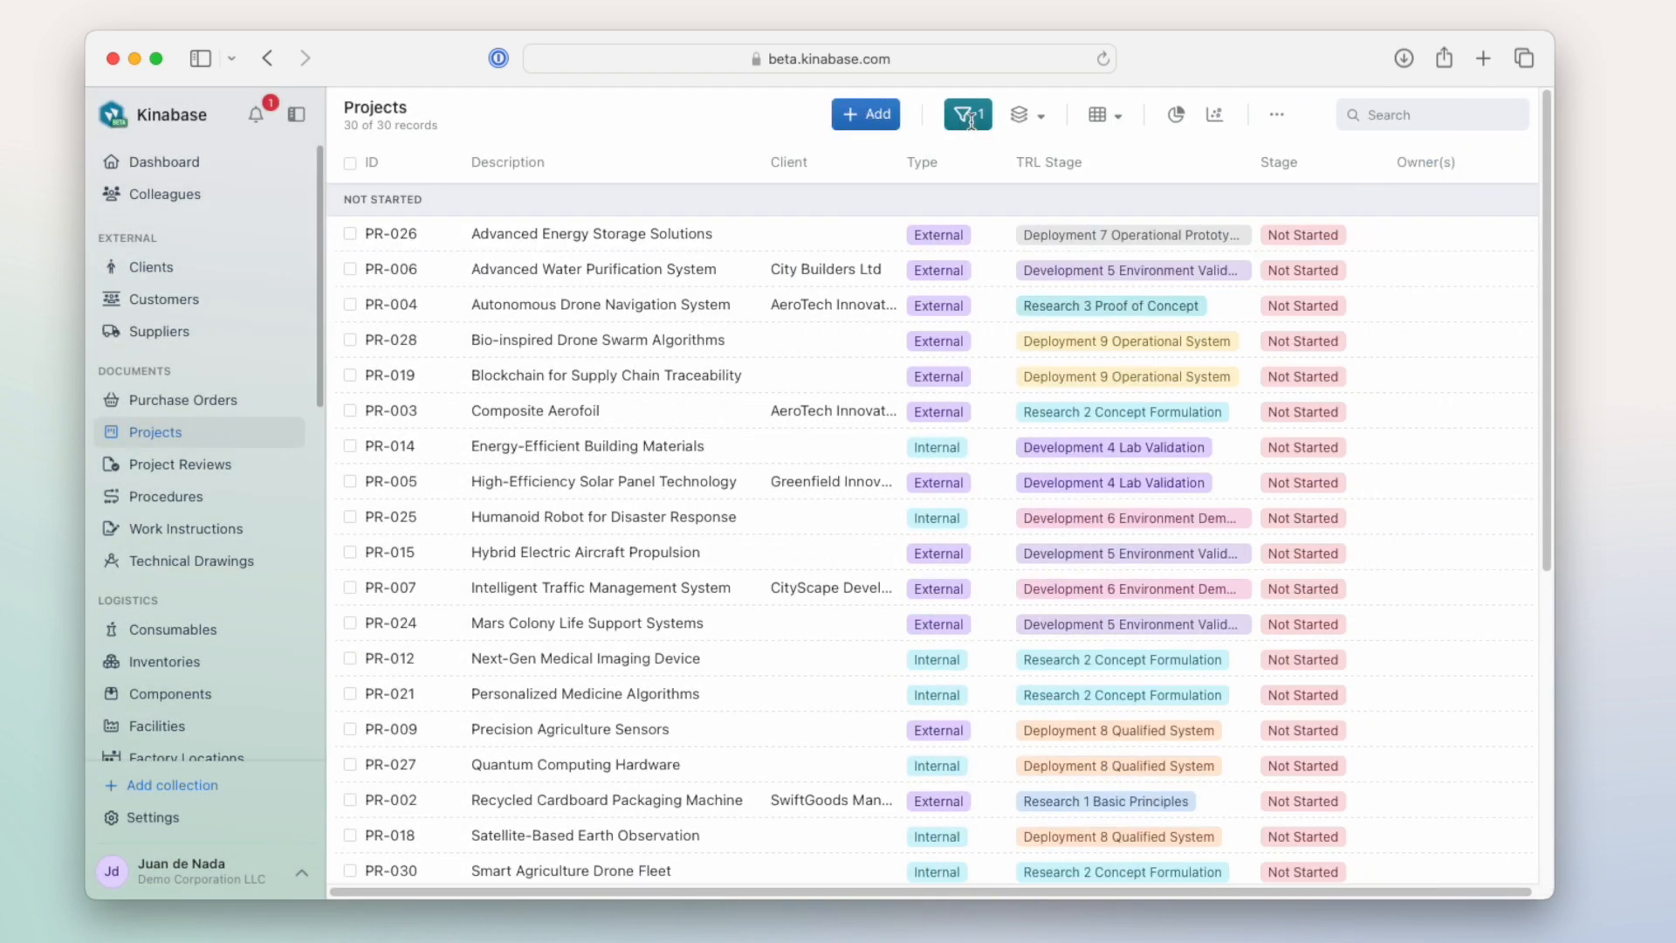
# - Open the Project Reviews collection to check for a review record of the Urban Air Mobility Infrastructure project
pyautogui.click(222, 463)
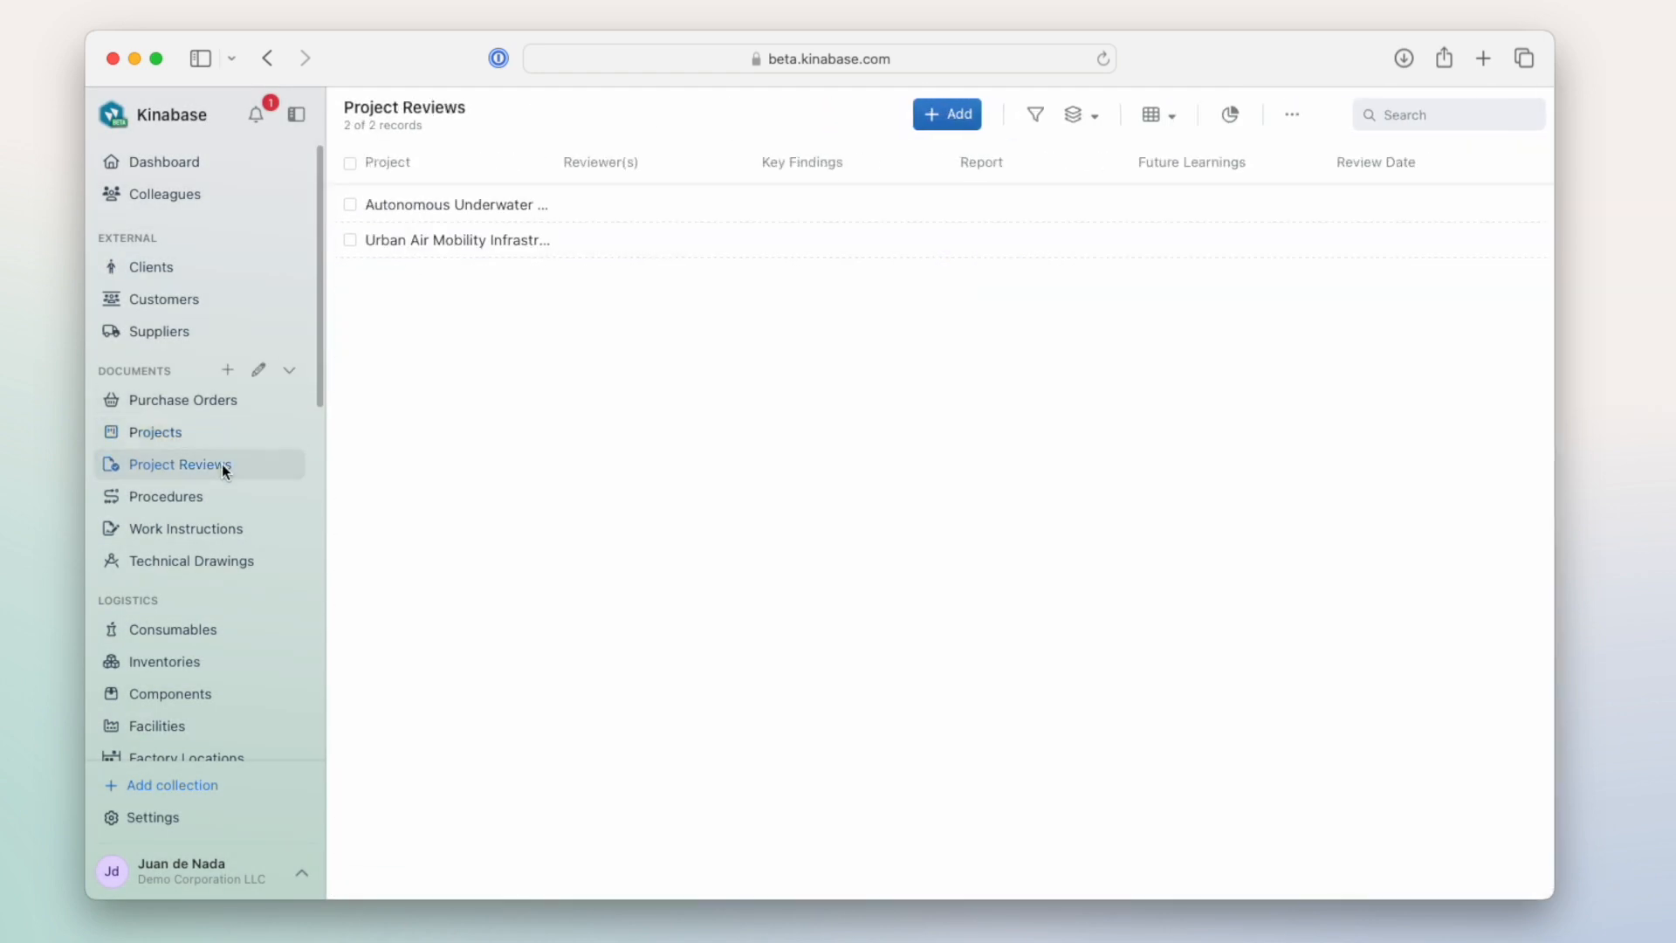
# - Open the Urban Air Mobility Infrastructure record in Project Reviews and follow its link to the project
pyautogui.click(483, 239)
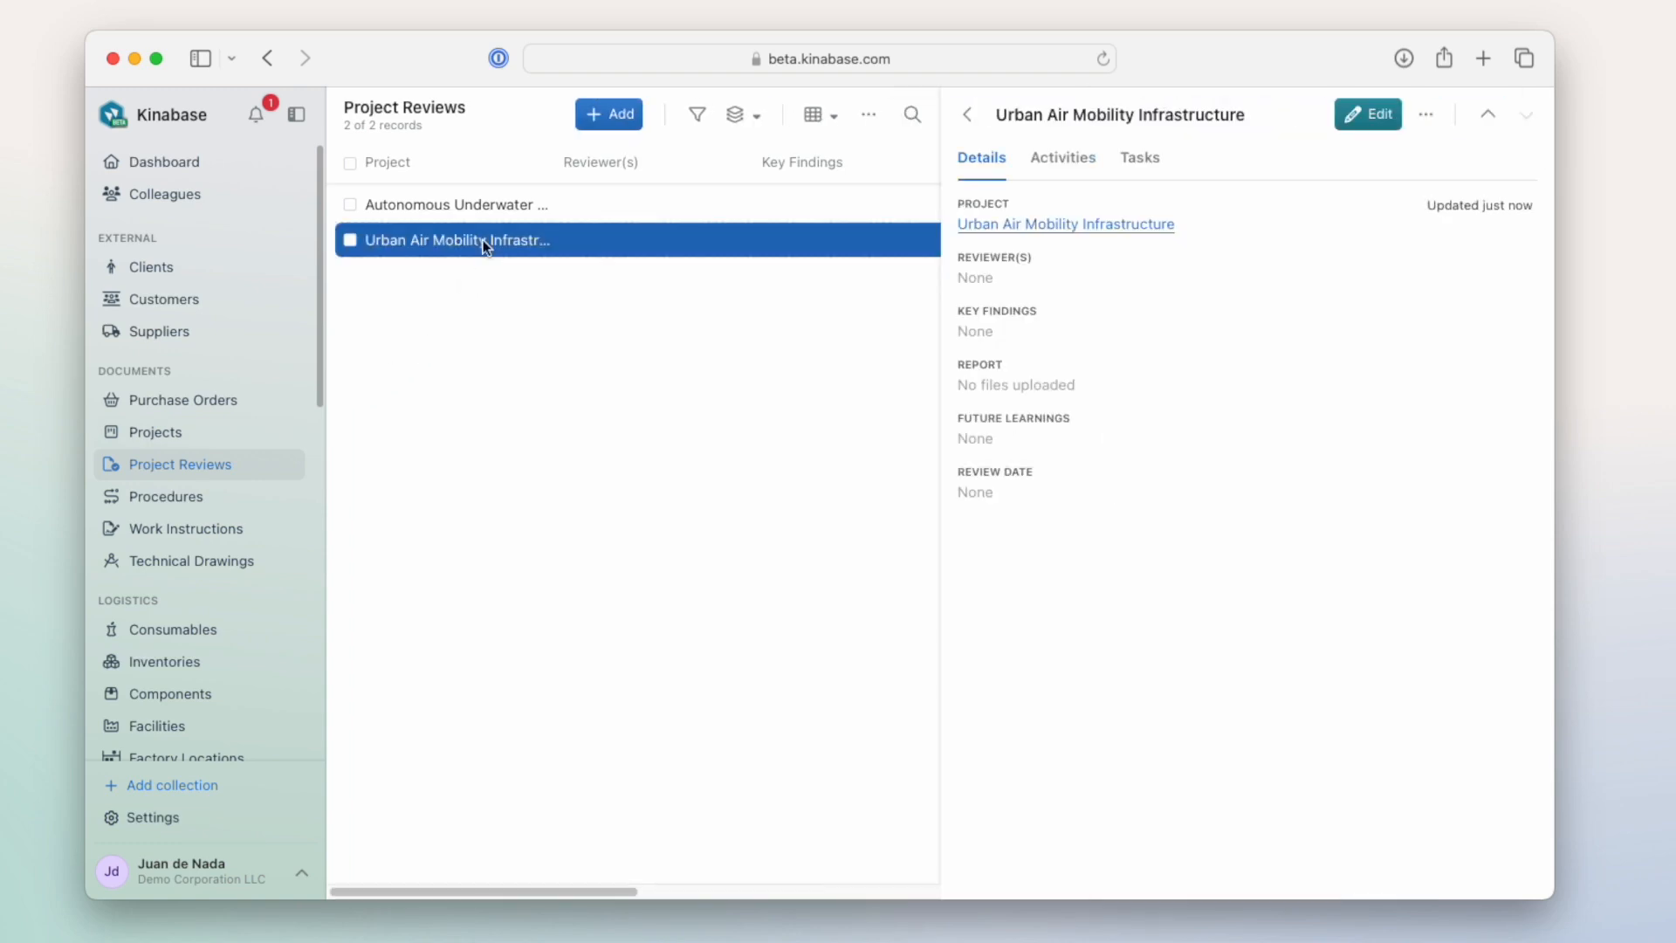
pyautogui.click(1035, 229)
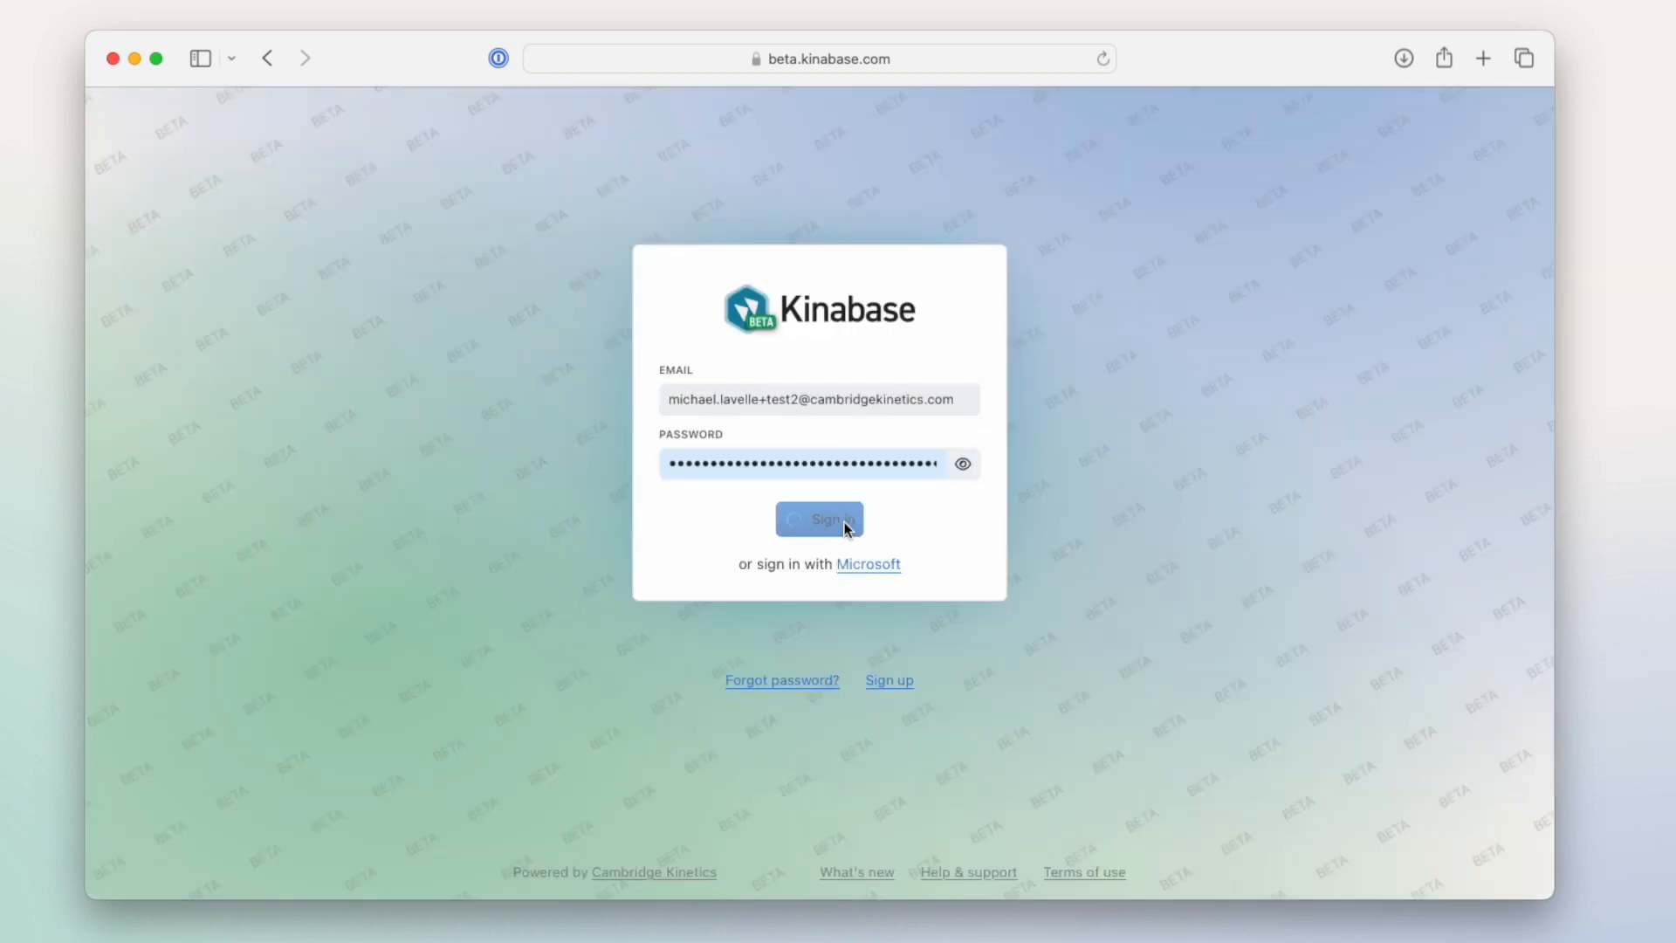
# - Sign in as the assigned reviewer and check the notifications and the dashboard for the new review task
pyautogui.click(844, 524)
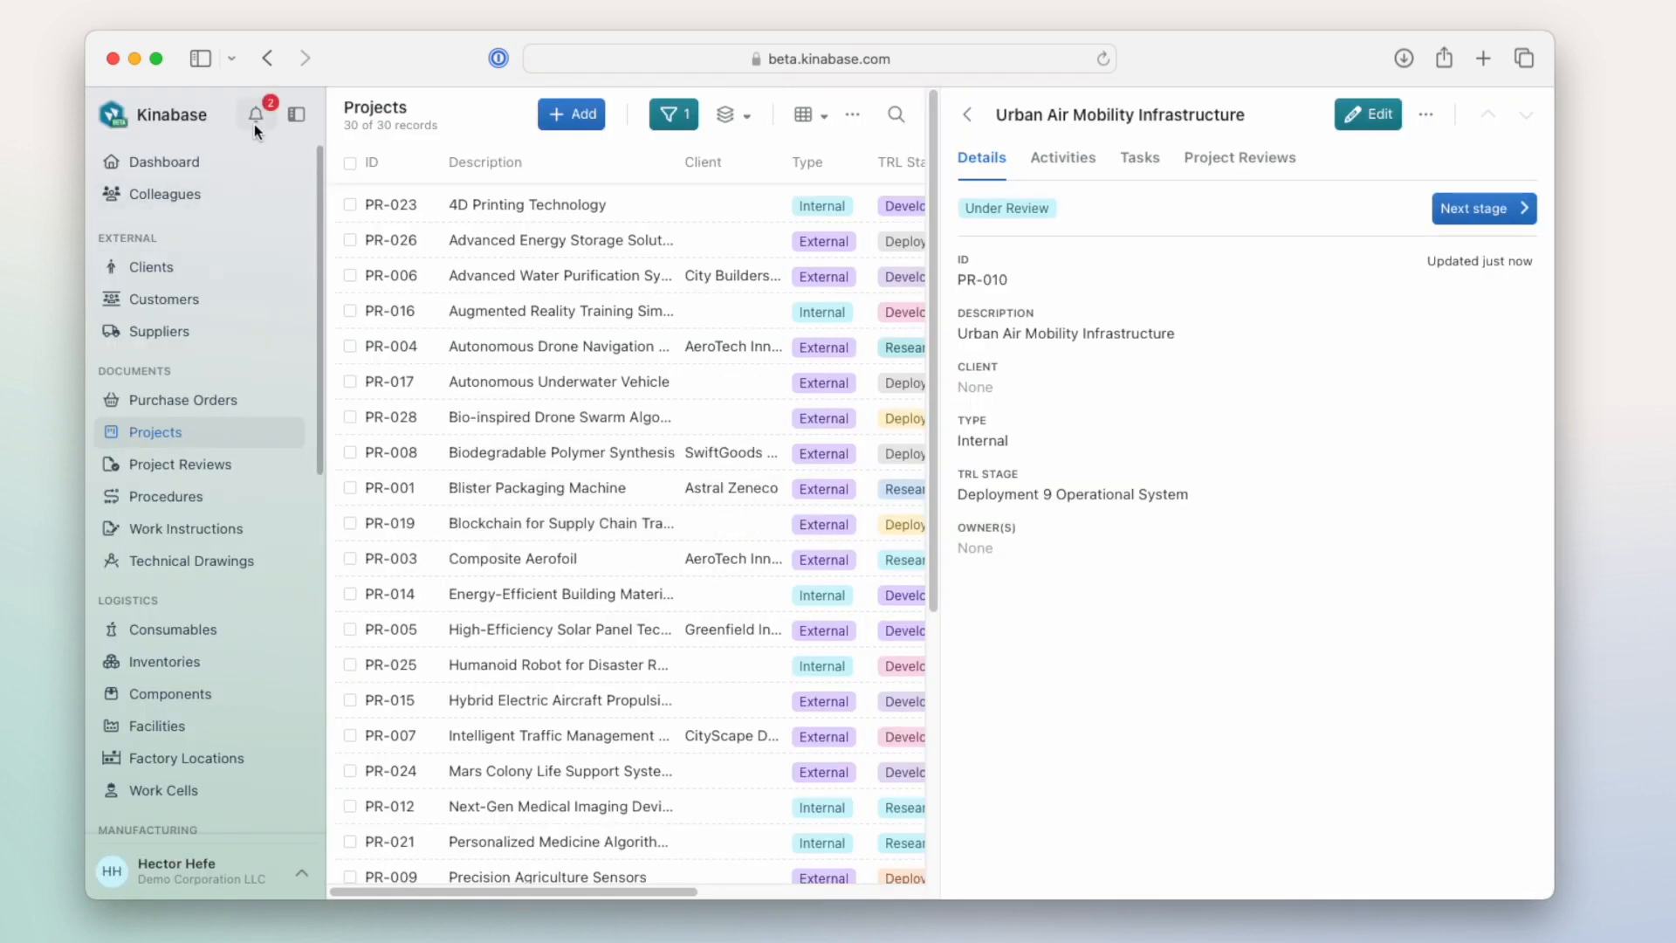
pyautogui.click(254, 124)
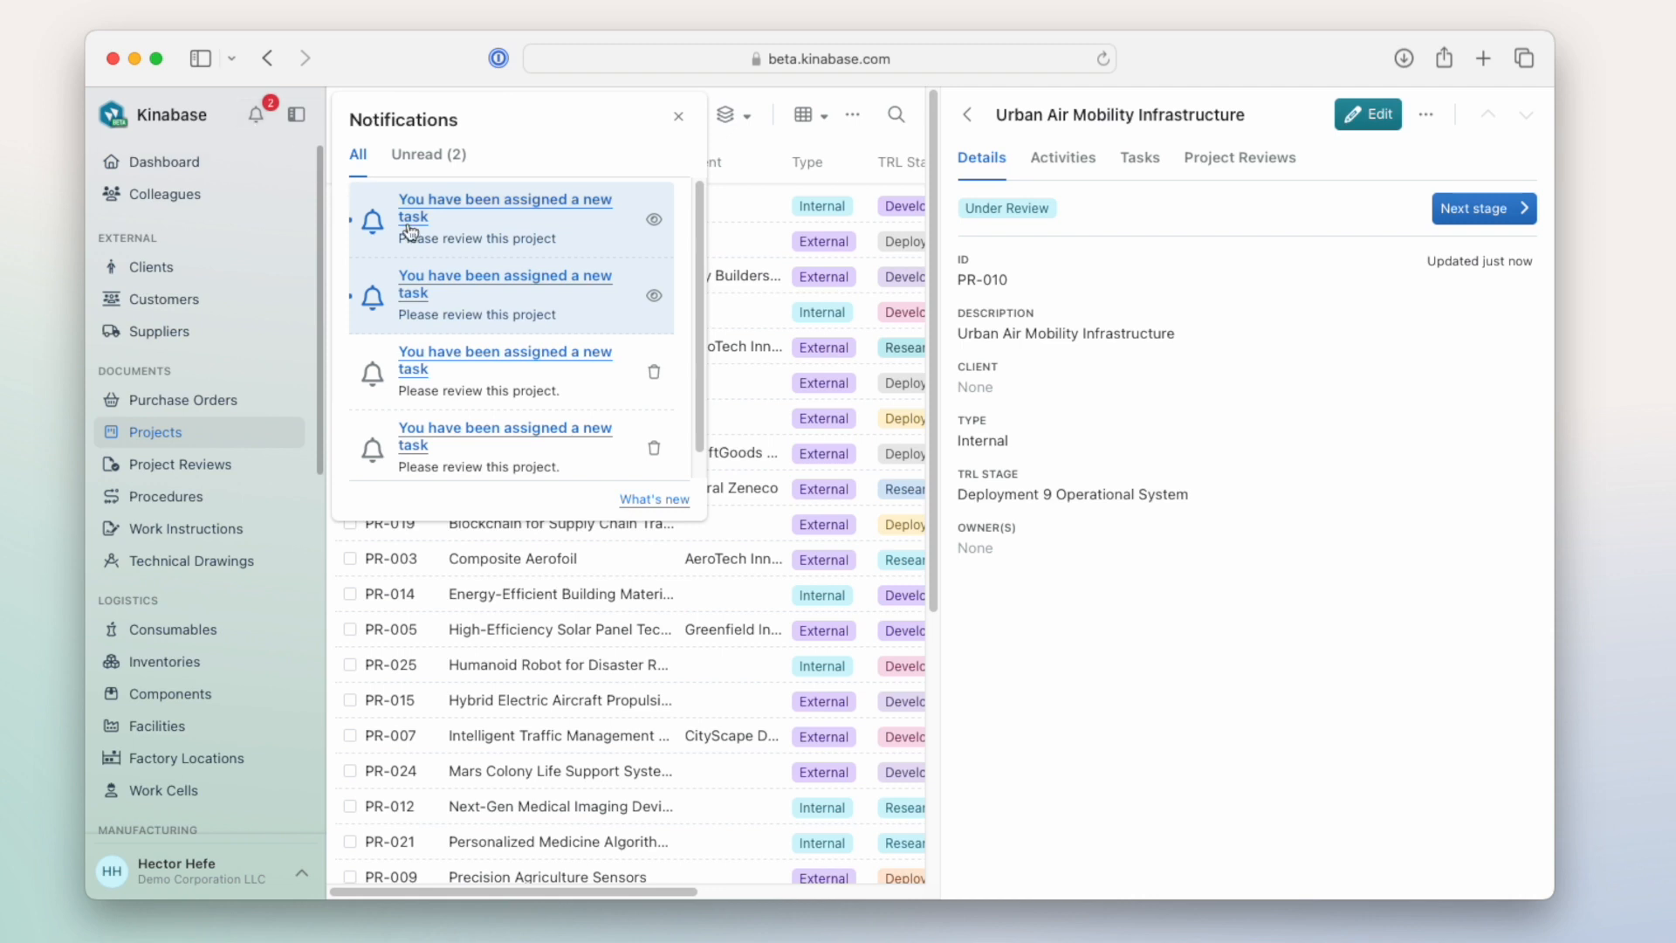
pyautogui.click(157, 165)
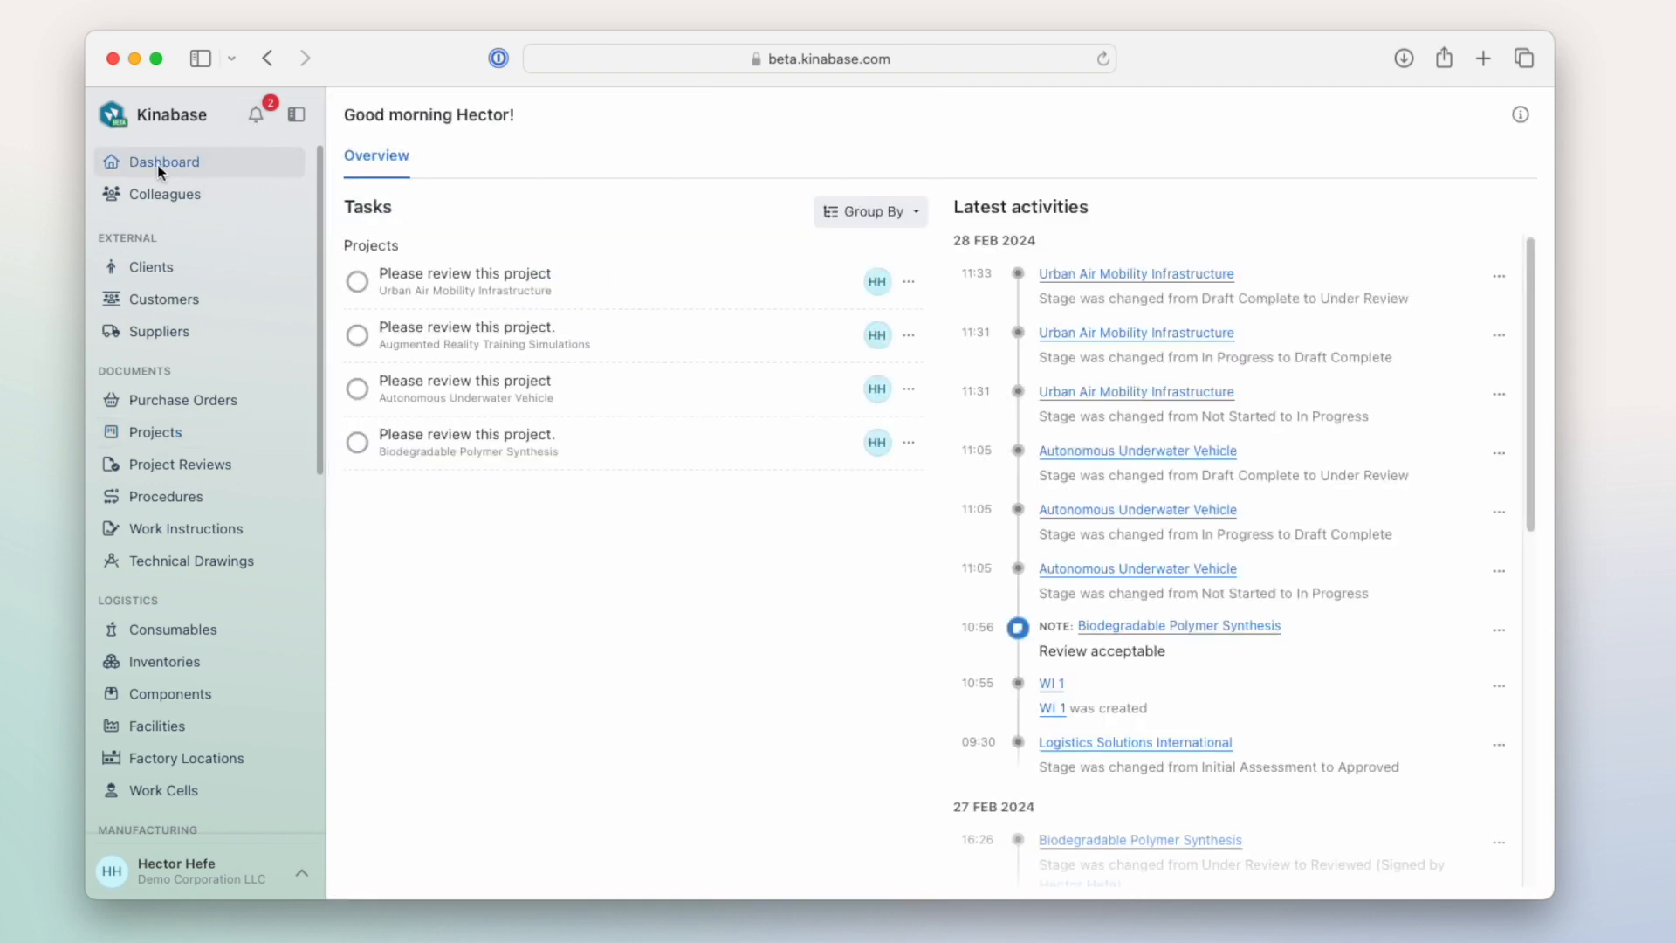
# - Open the Urban Air Mobility Infrastructure project from its dashboard task and inspect its linked project review
pyautogui.click(909, 280)
pyautogui.moveTo(860, 312)
pyautogui.click(838, 402)
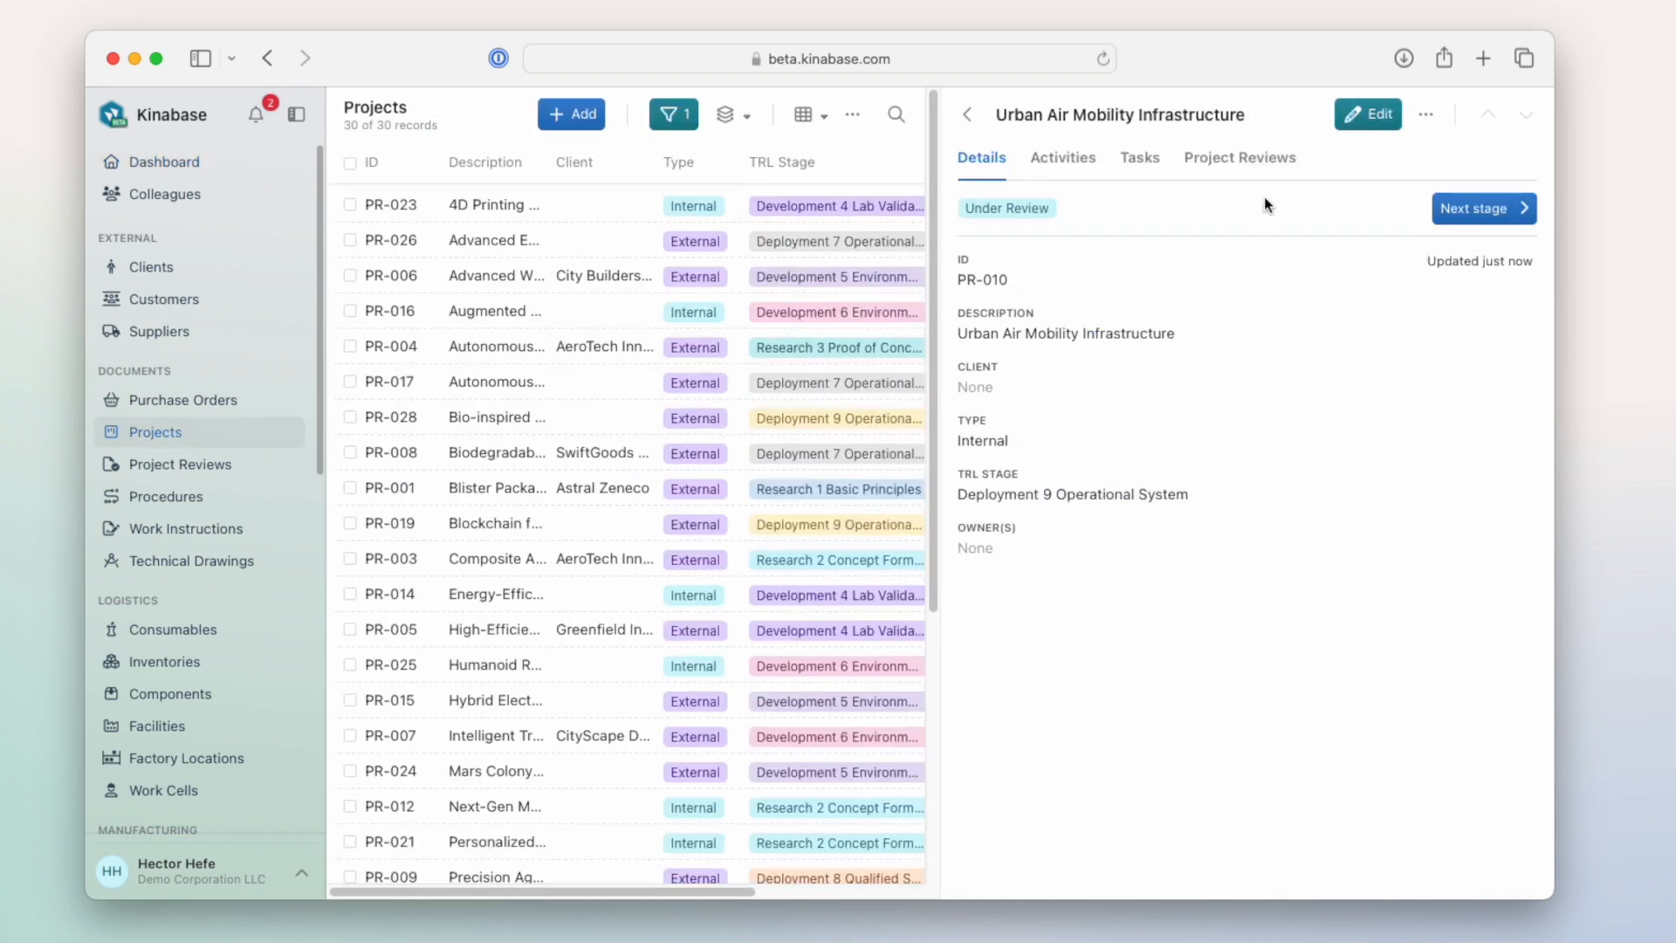
pyautogui.click(1259, 162)
pyautogui.click(1091, 295)
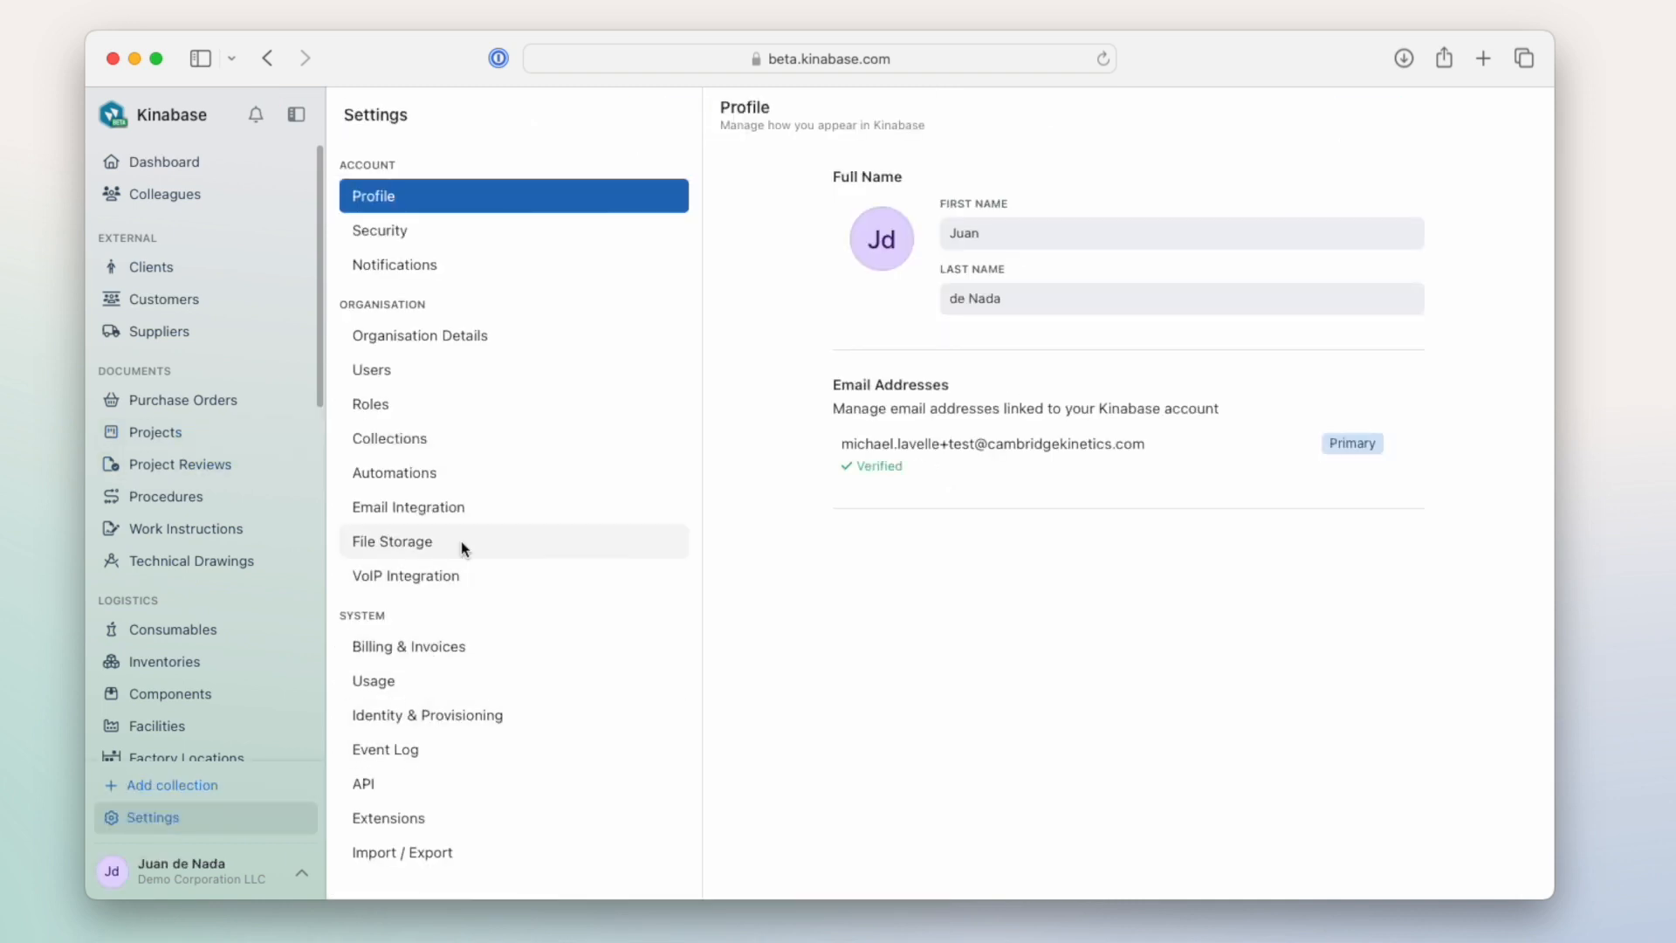
# - Open the Automations settings and show the logs of the Project Review automation
pyautogui.click(465, 479)
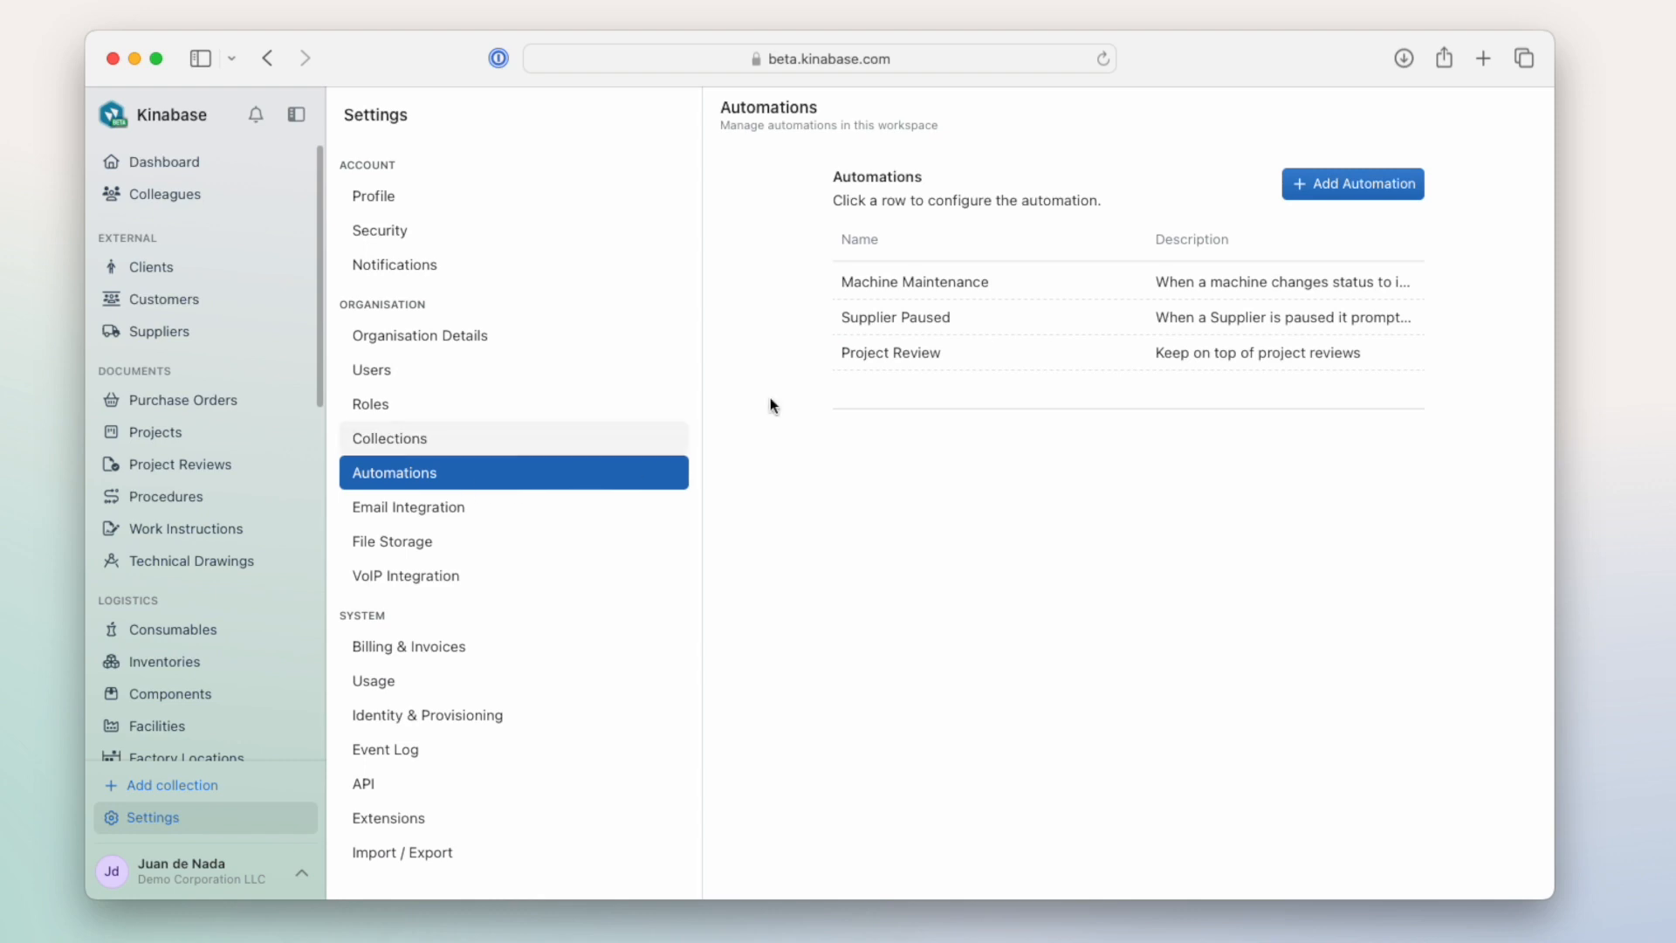
pyautogui.rightClick(1192, 354)
pyautogui.click(1244, 408)
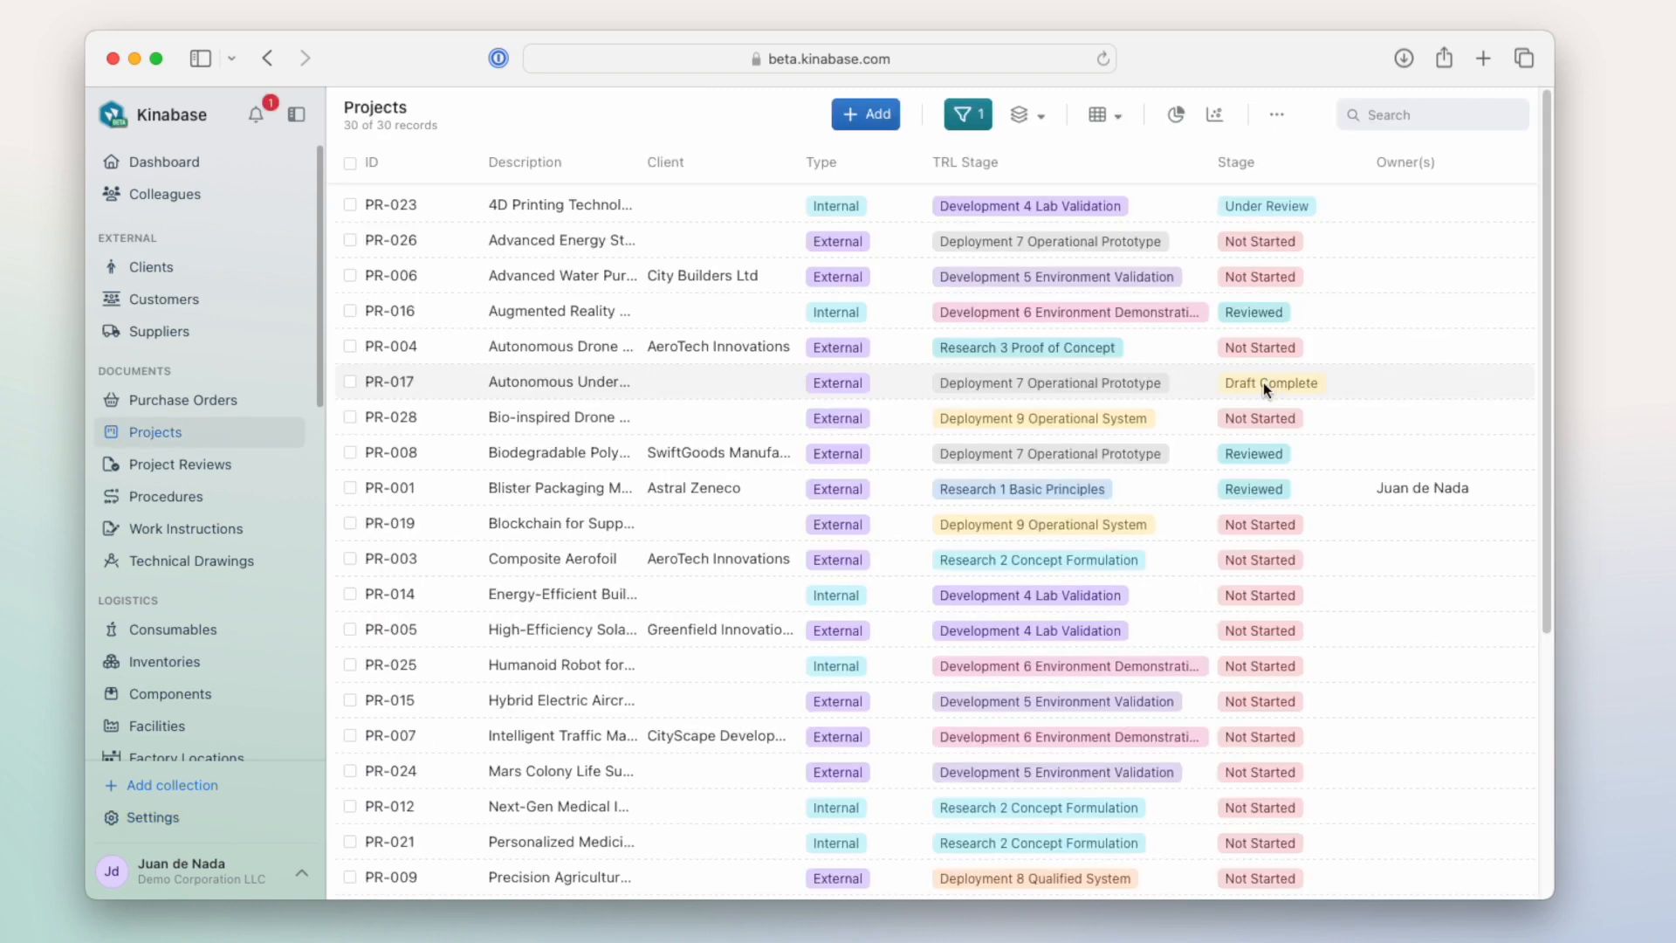
# - Move the Autonomous Underwater Vehicle project from Draft Complete to Under Review and close its record
pyautogui.click(1264, 382)
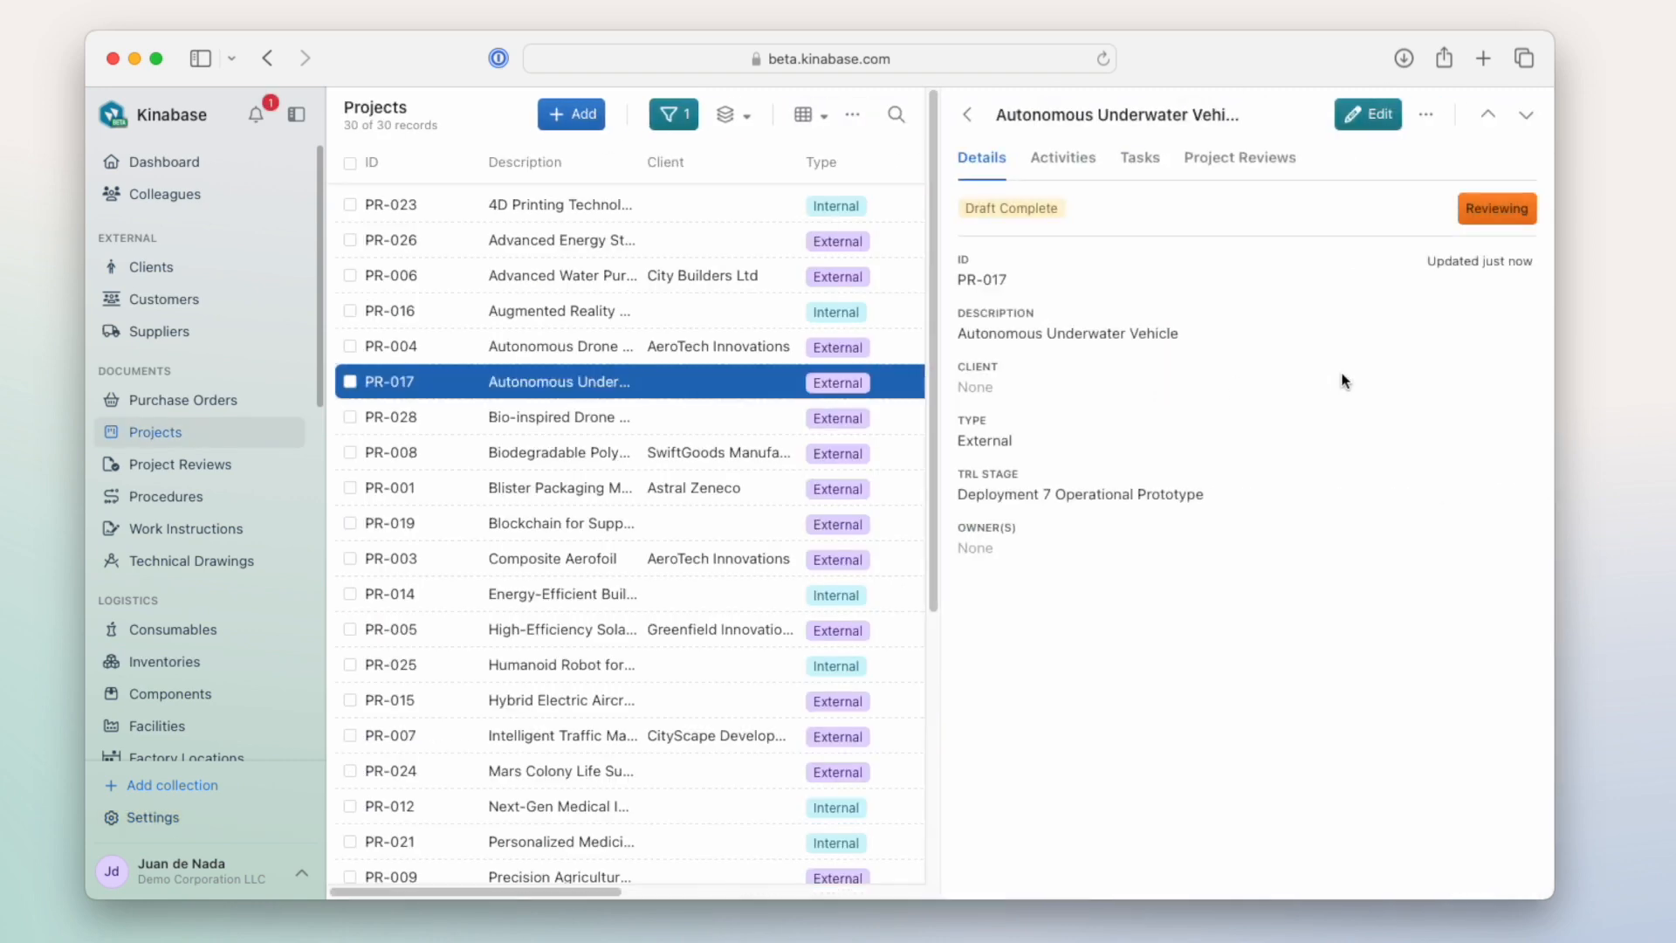
pyautogui.click(1512, 208)
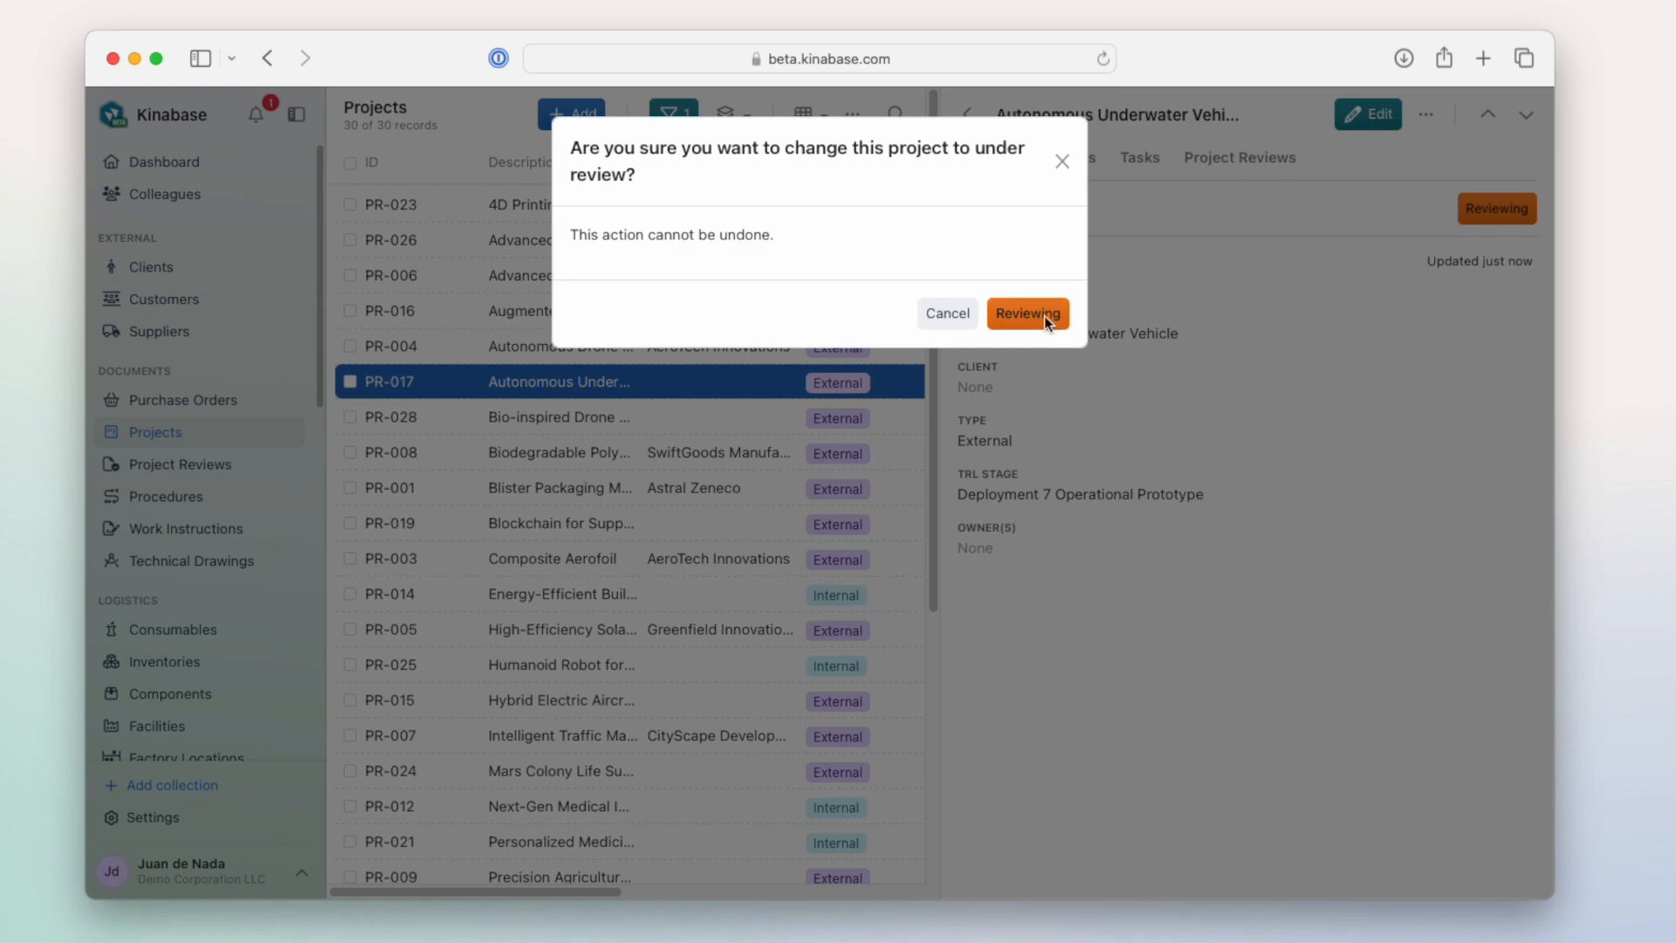
pyautogui.click(1043, 315)
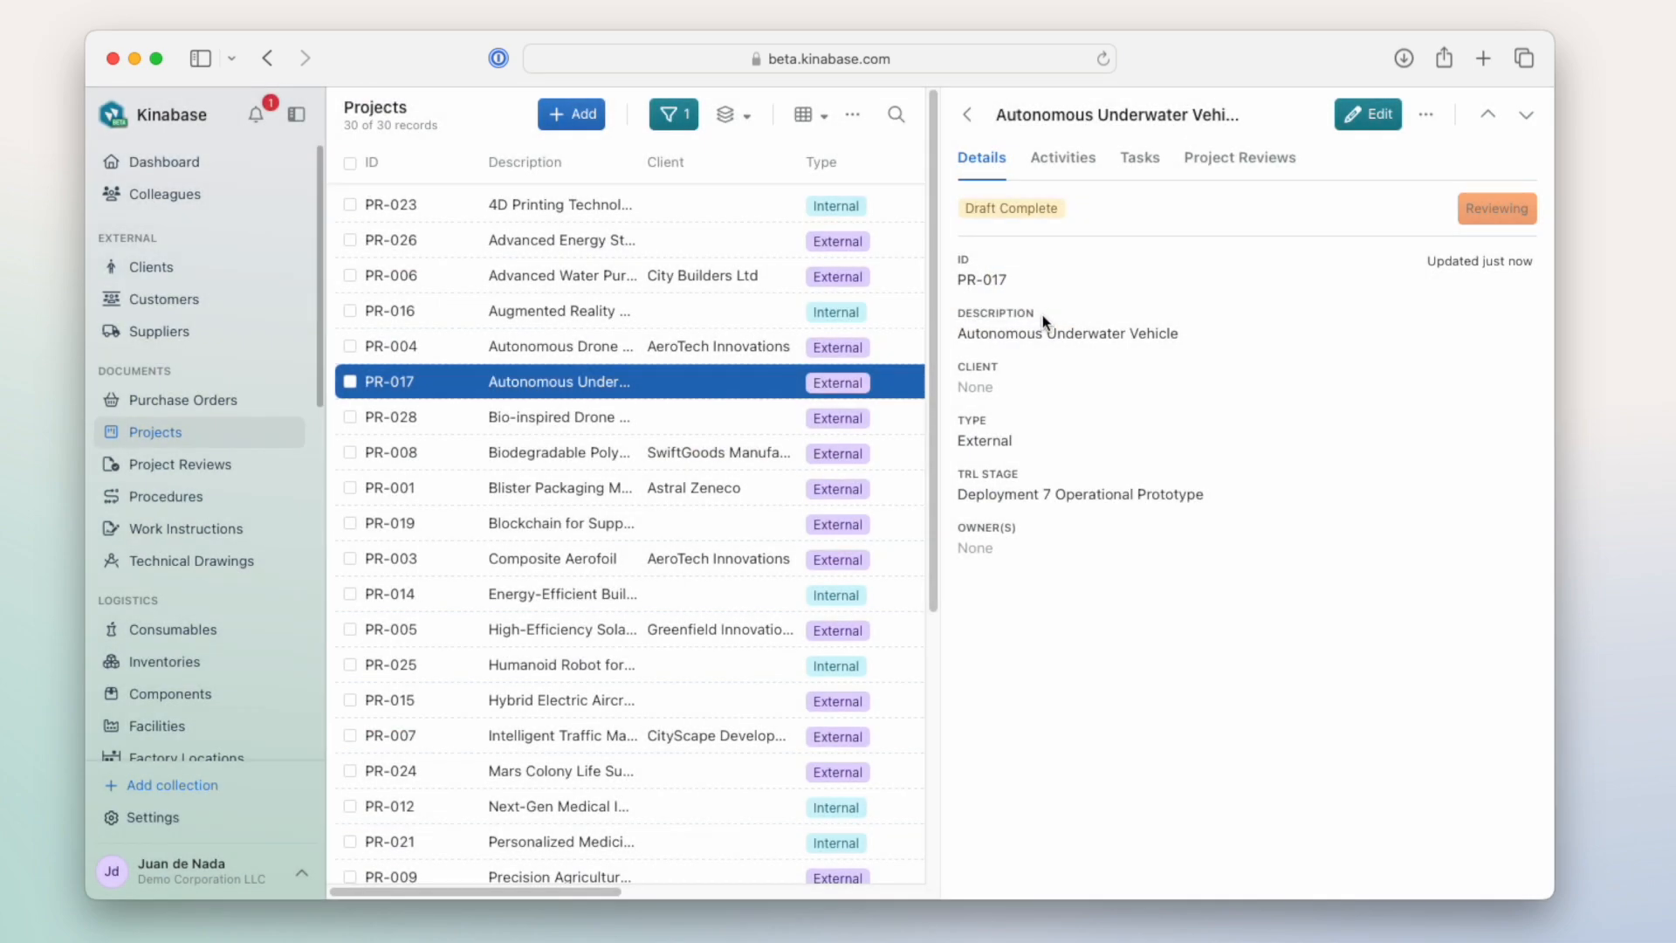
pyautogui.click(966, 117)
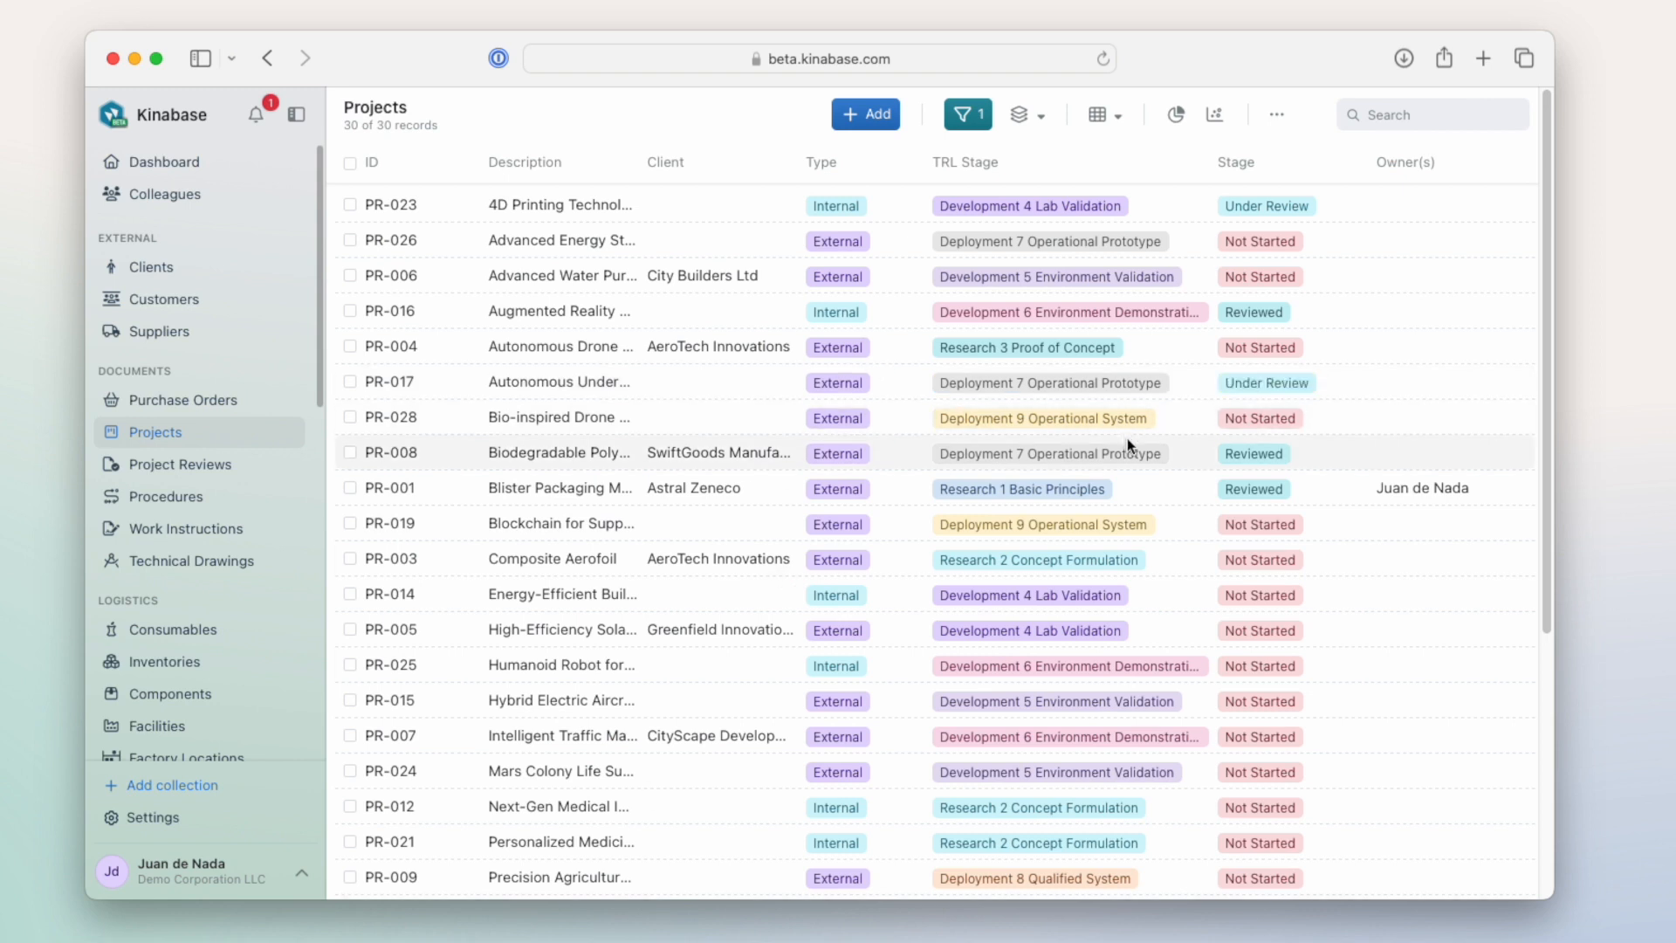
# - Check the Autonomous Underwater Vehicle project, open its record in Project Reviews, and follow the link back to the project
pyautogui.click(1123, 385)
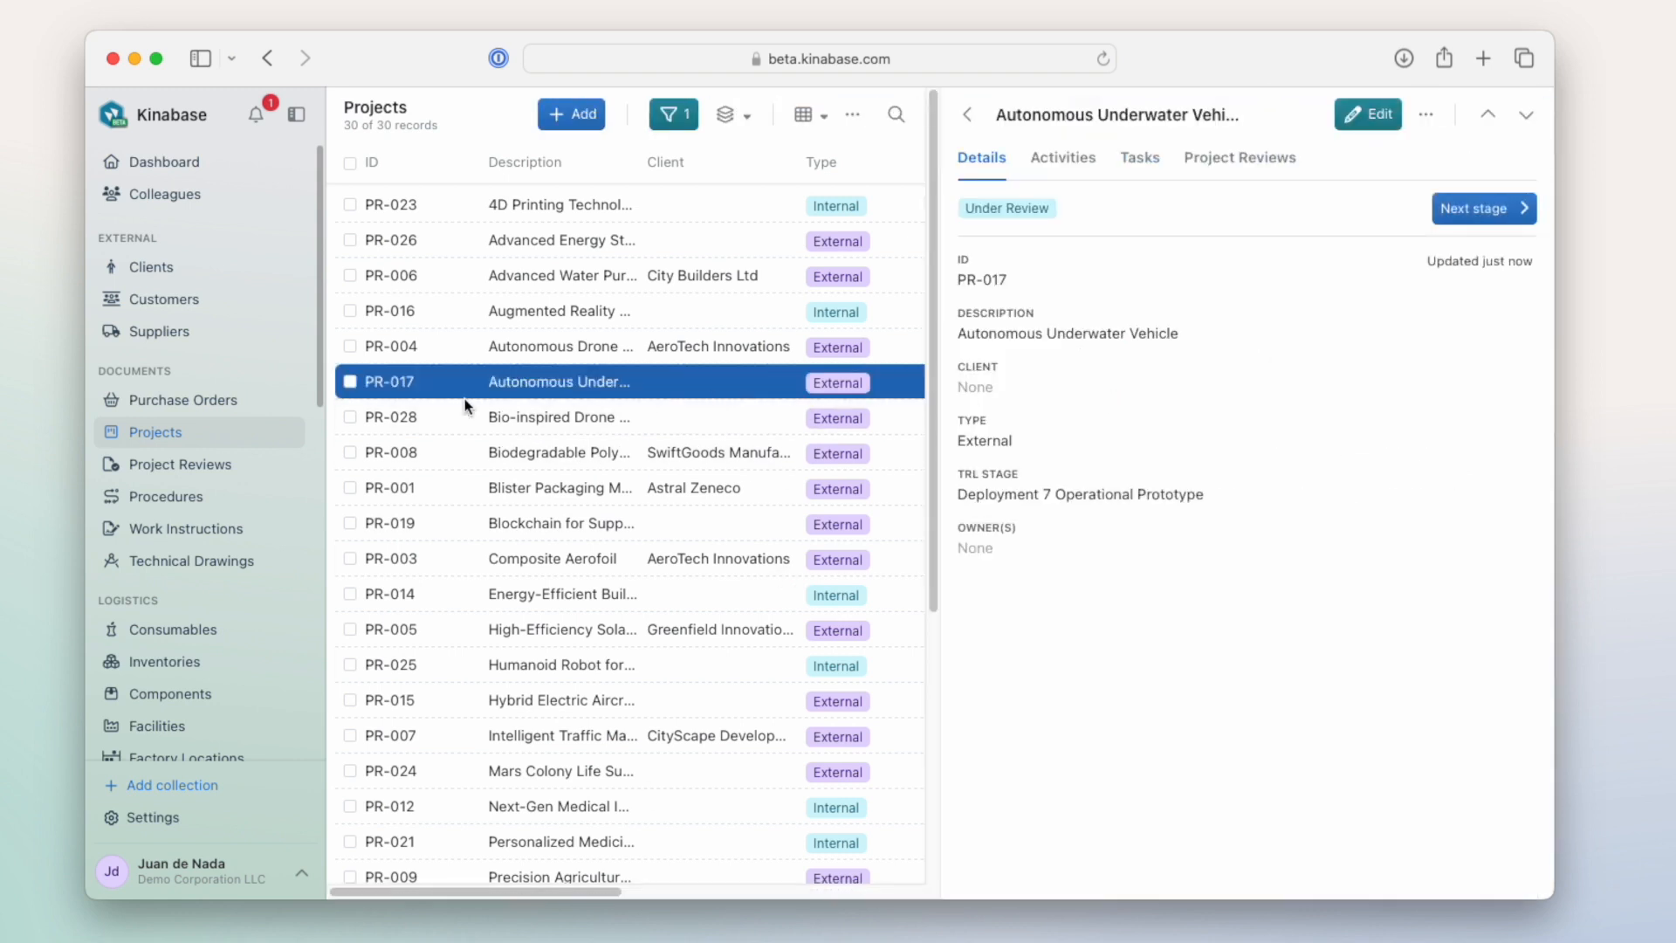
pyautogui.click(213, 464)
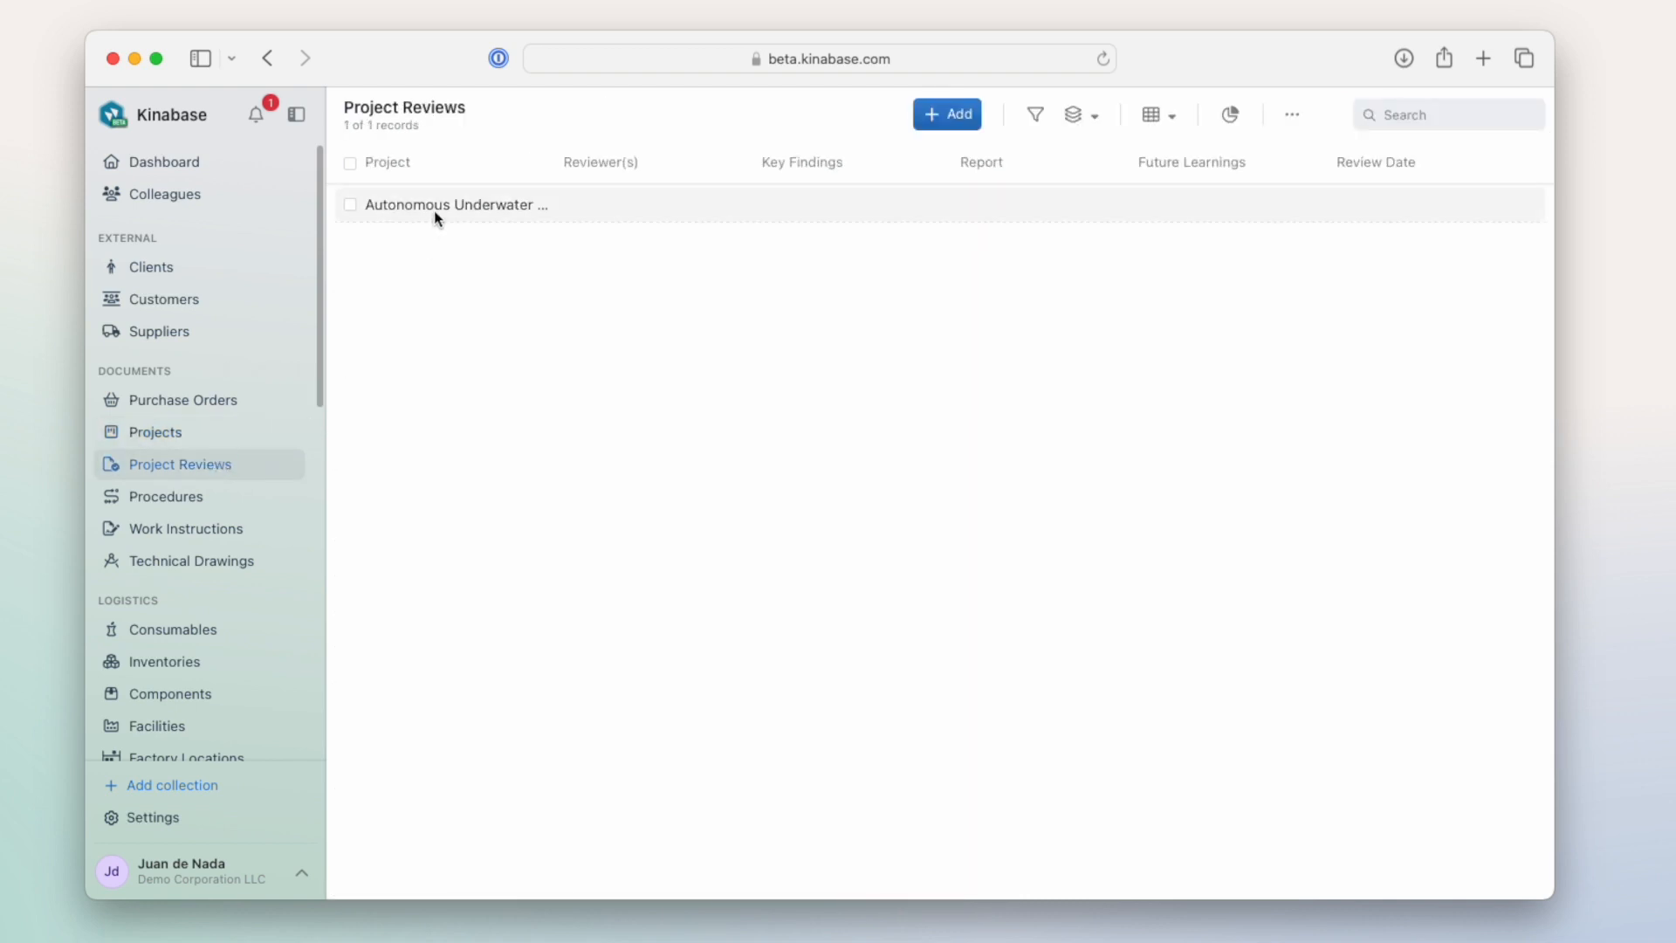
pyautogui.click(433, 210)
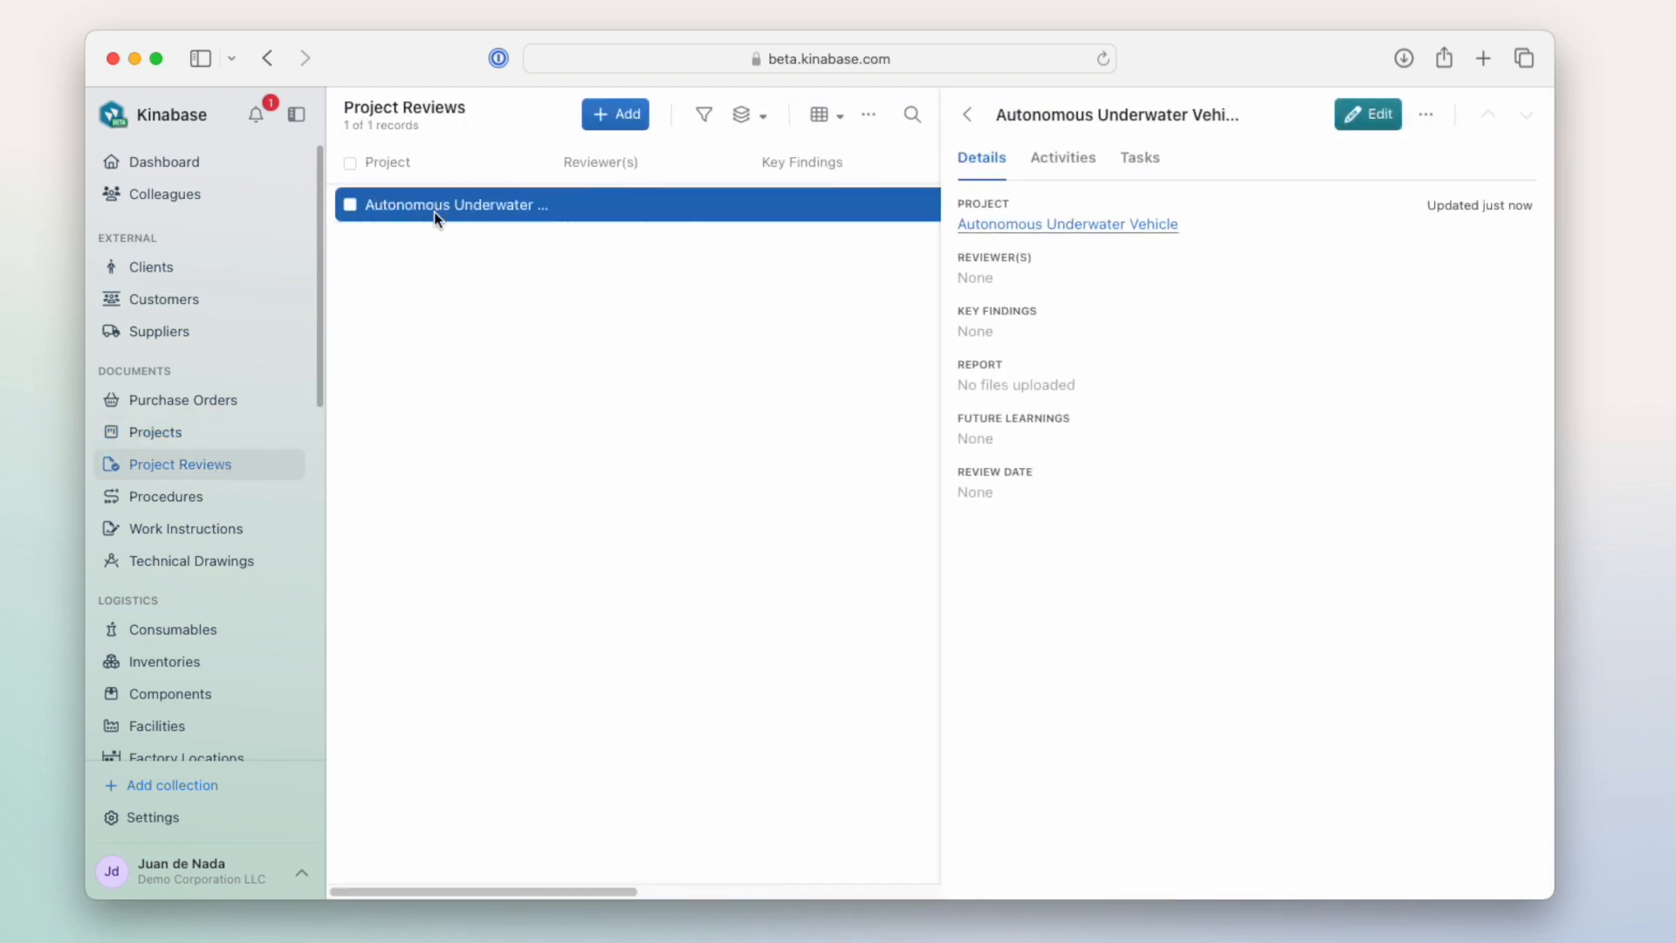
pyautogui.click(1062, 225)
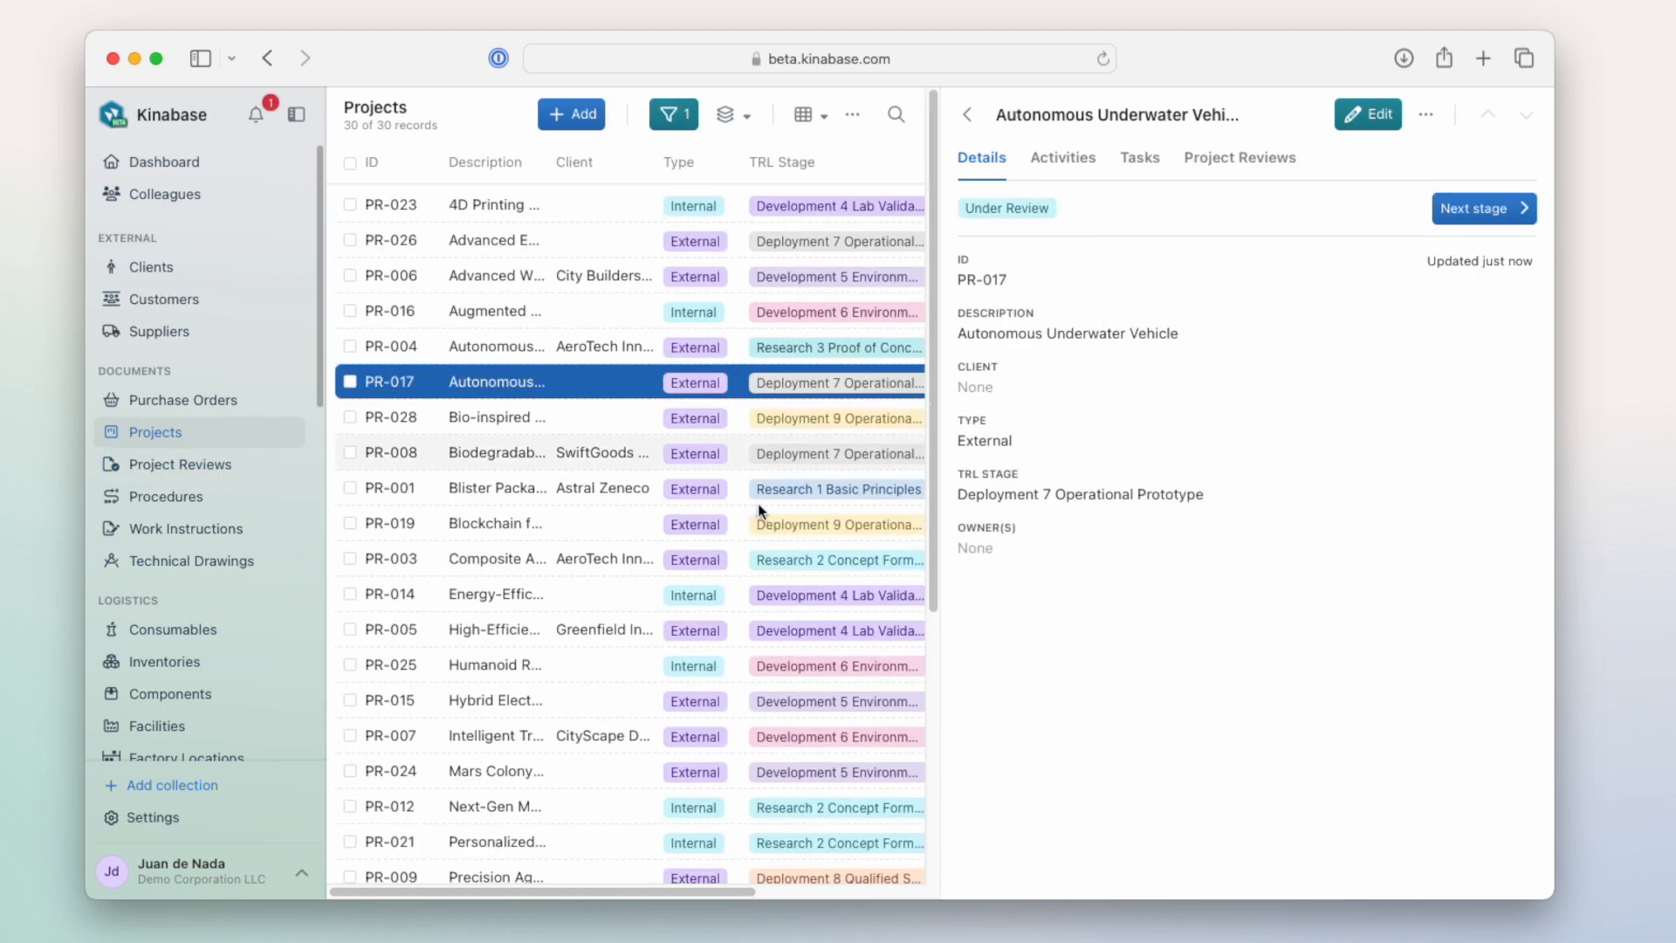
# - Sign out of the current account
pyautogui.click(311, 868)
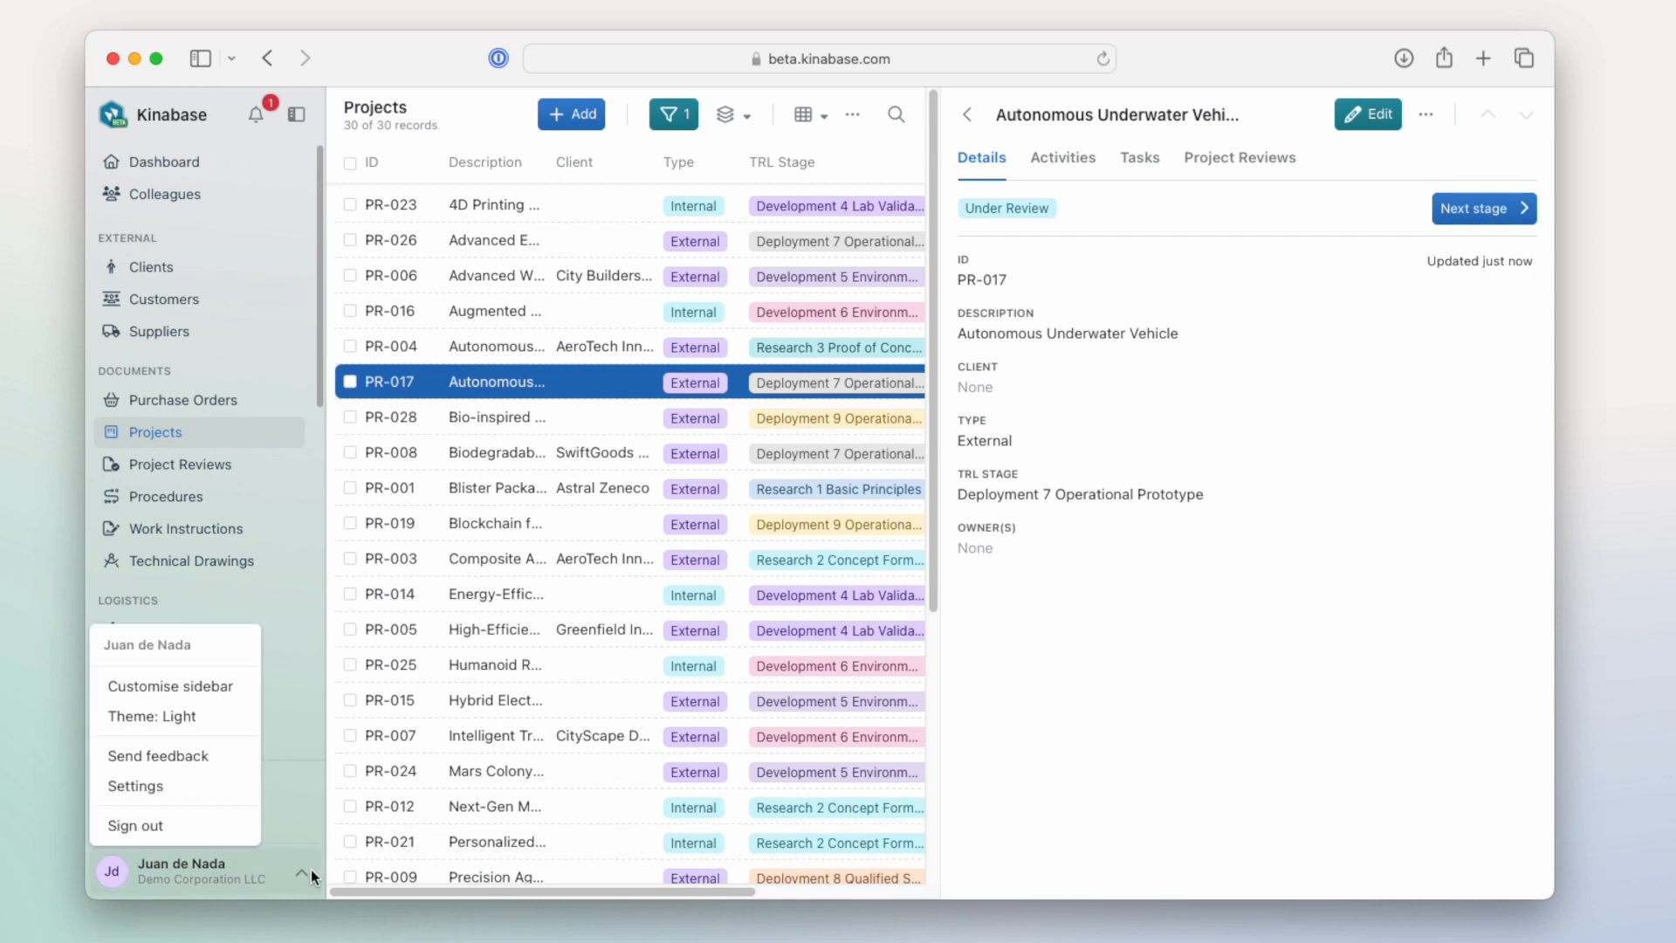
pyautogui.click(171, 826)
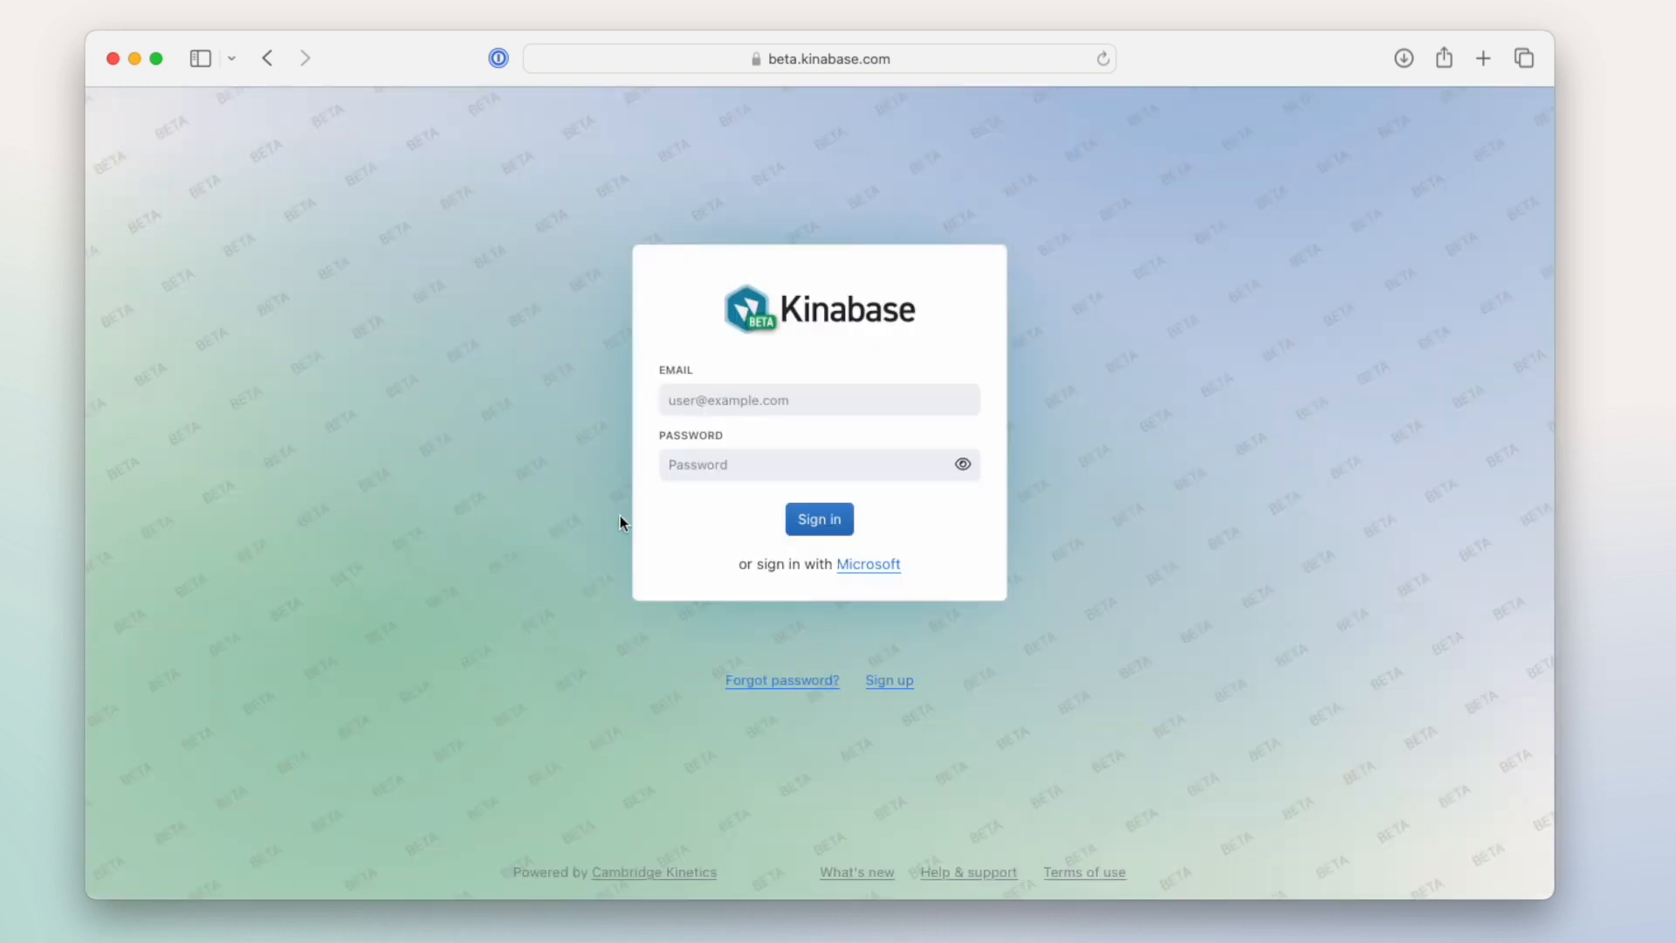